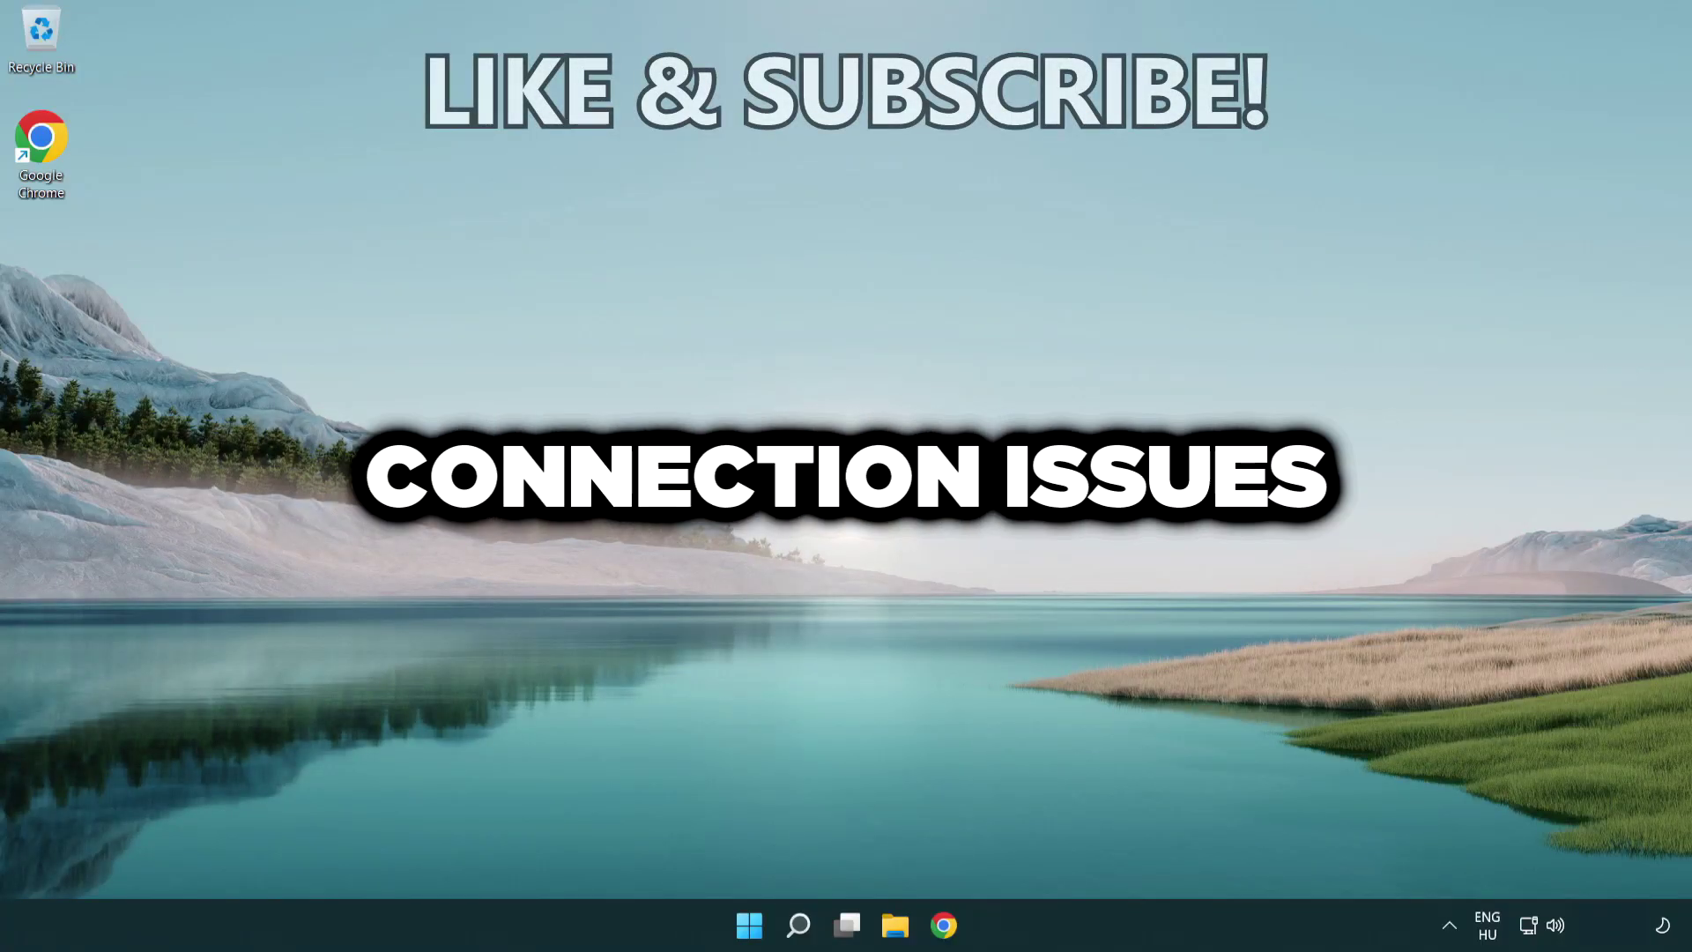
# Step: Search Windows for 'cmd' and bring up Command Prompt's launch options
pyautogui.click(799, 925)
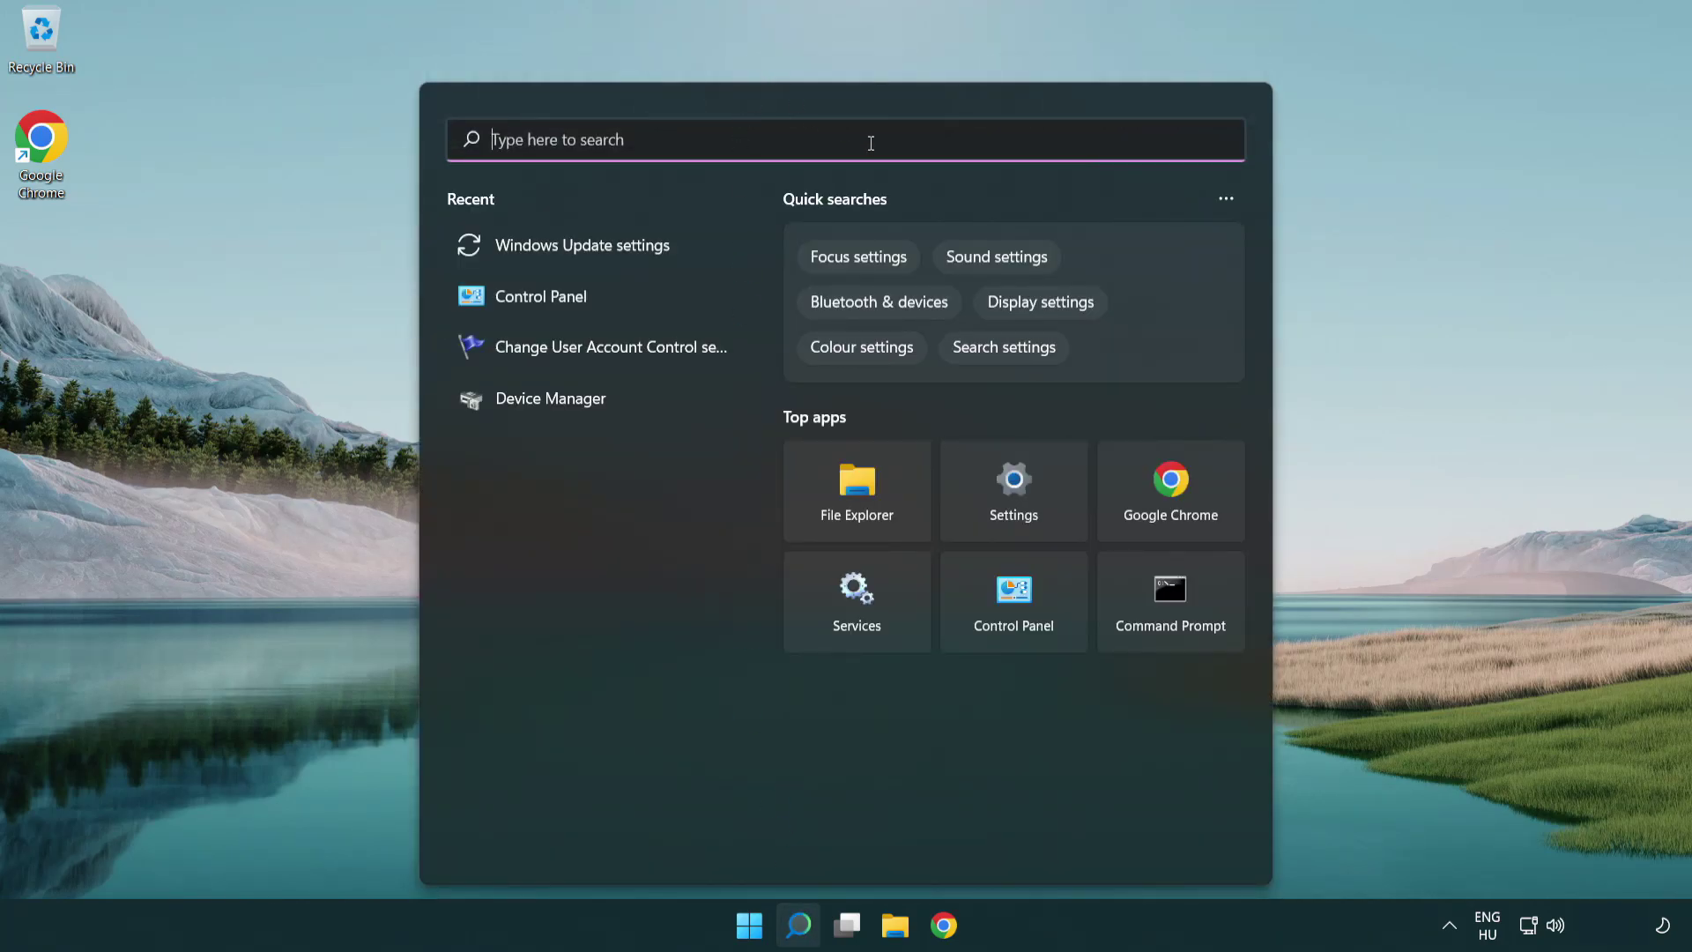
pyautogui.write('cmd')
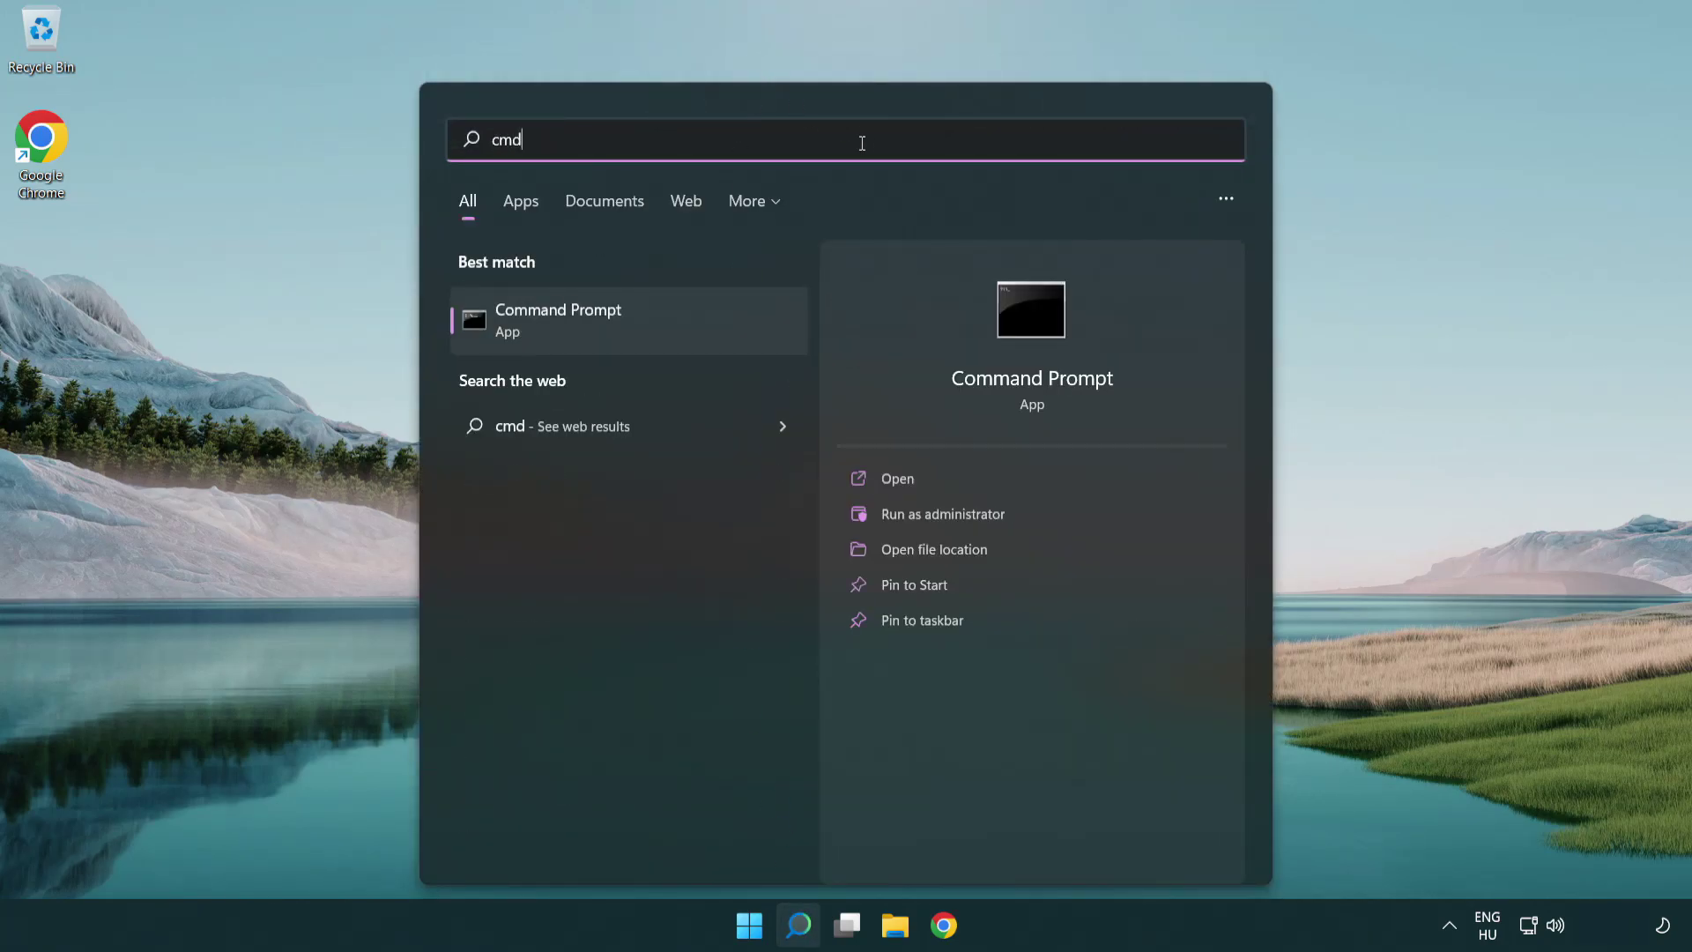
pyautogui.rightClick(689, 313)
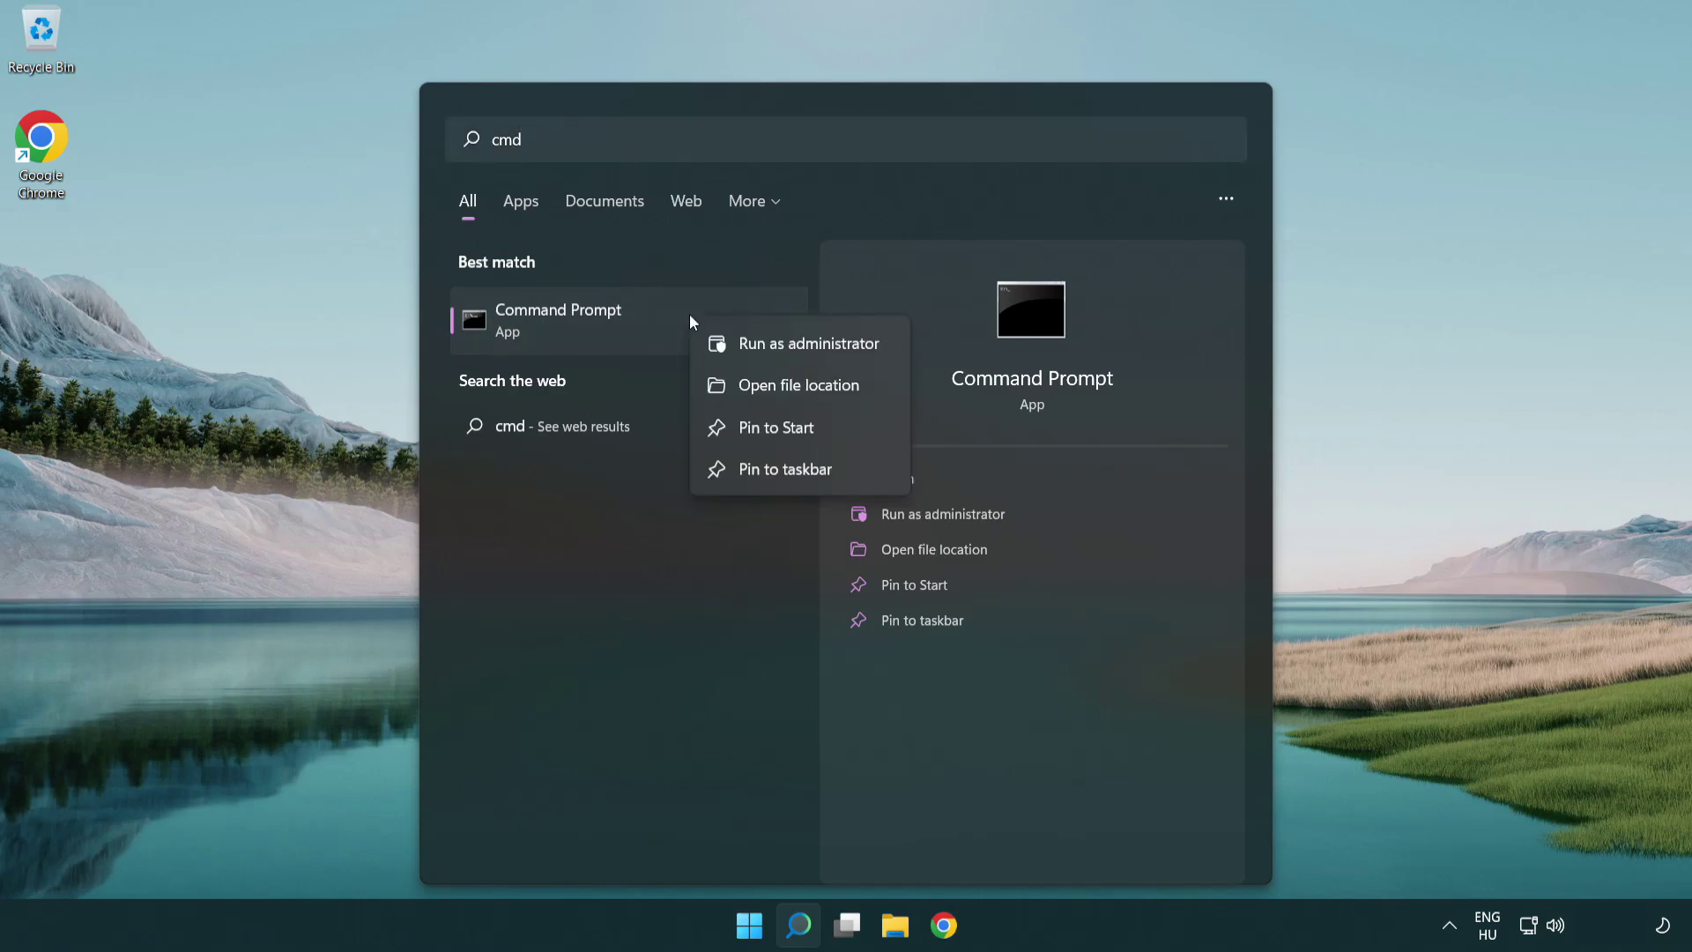
# Step: Launch an elevated Command Prompt, then run ipconfig /flushdns and netsh winsock reset
pyautogui.click(820, 349)
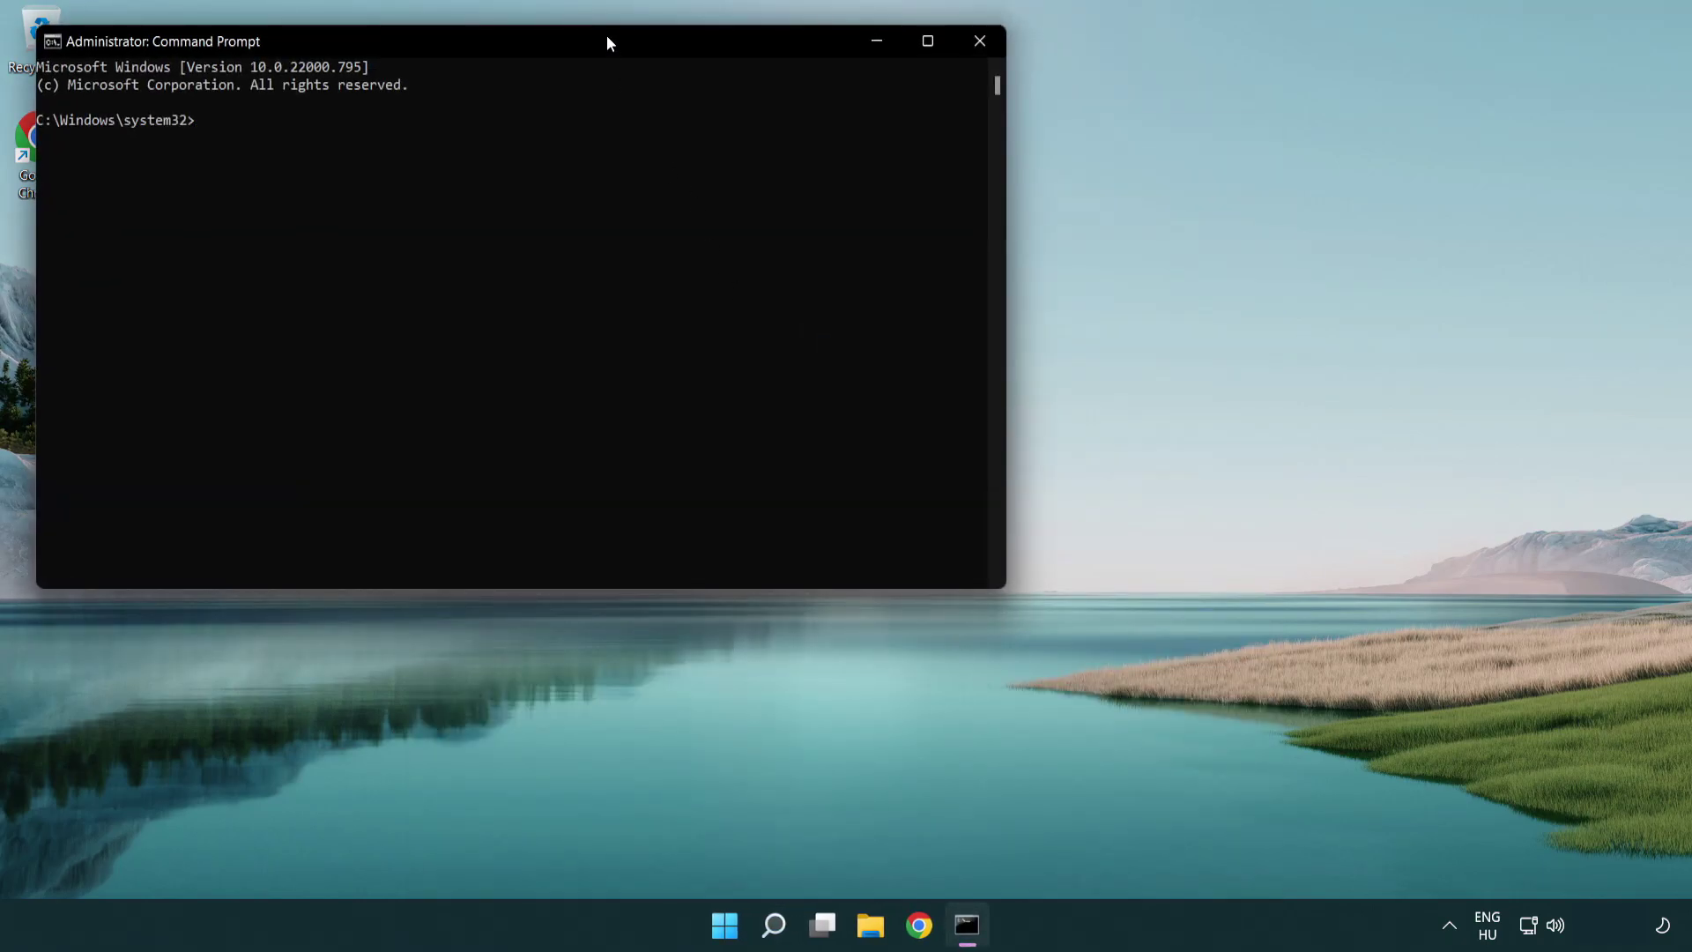
pyautogui.moveTo(607, 37); pyautogui.dragTo(915, 197)
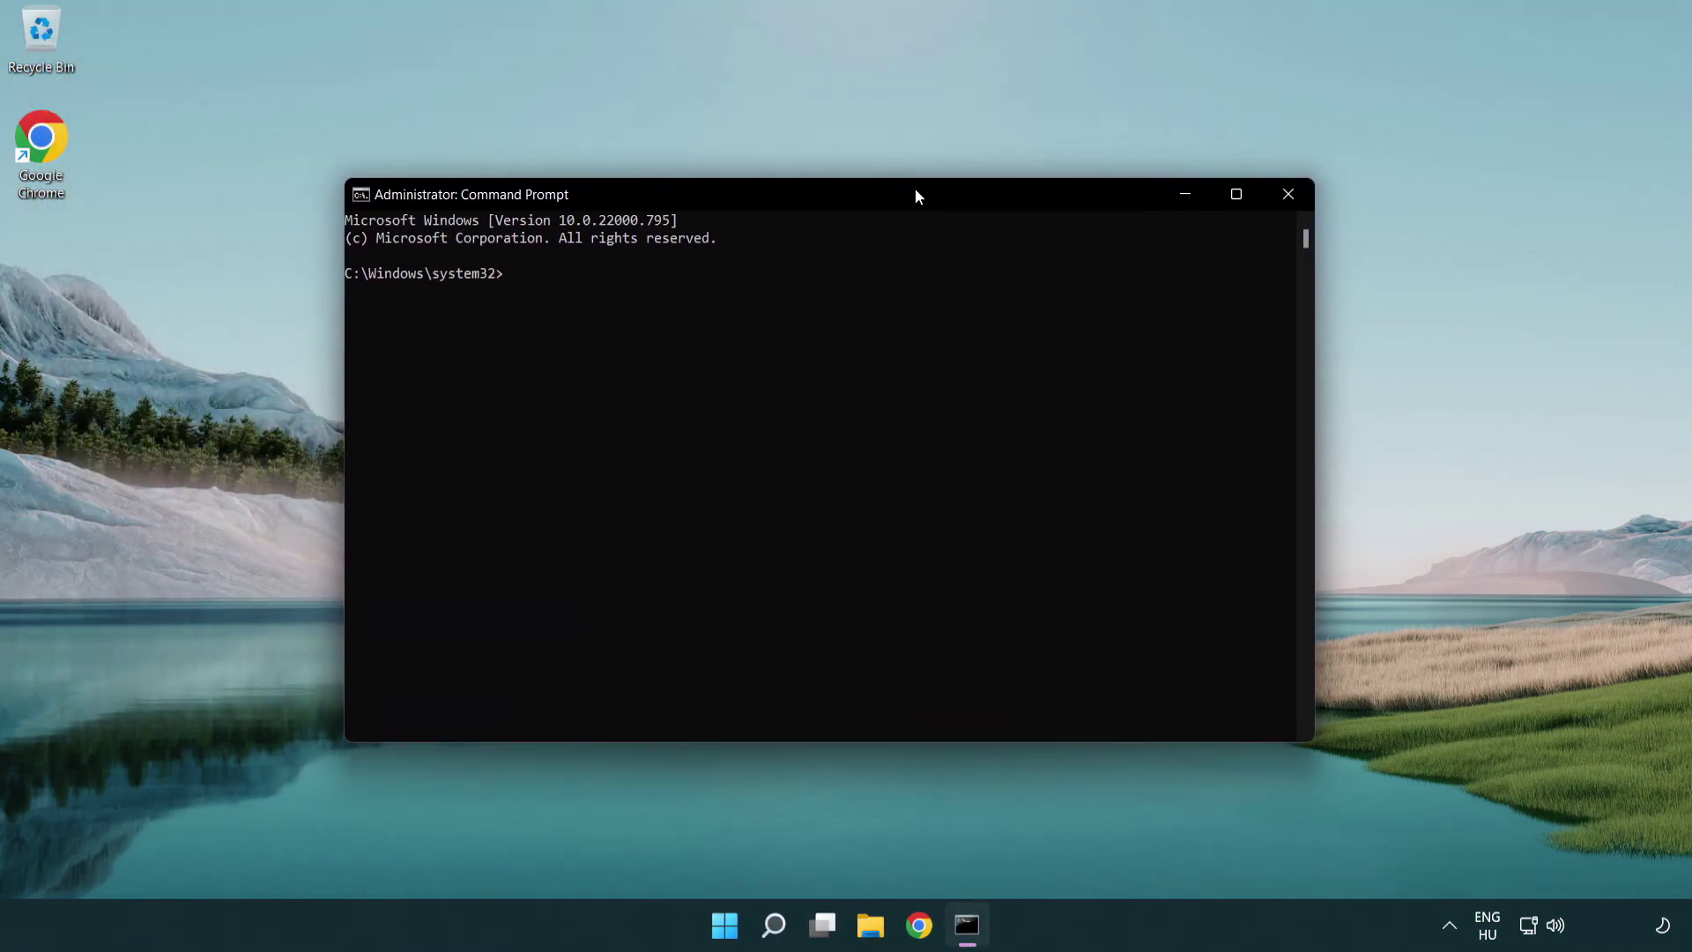
pyautogui.write('i')
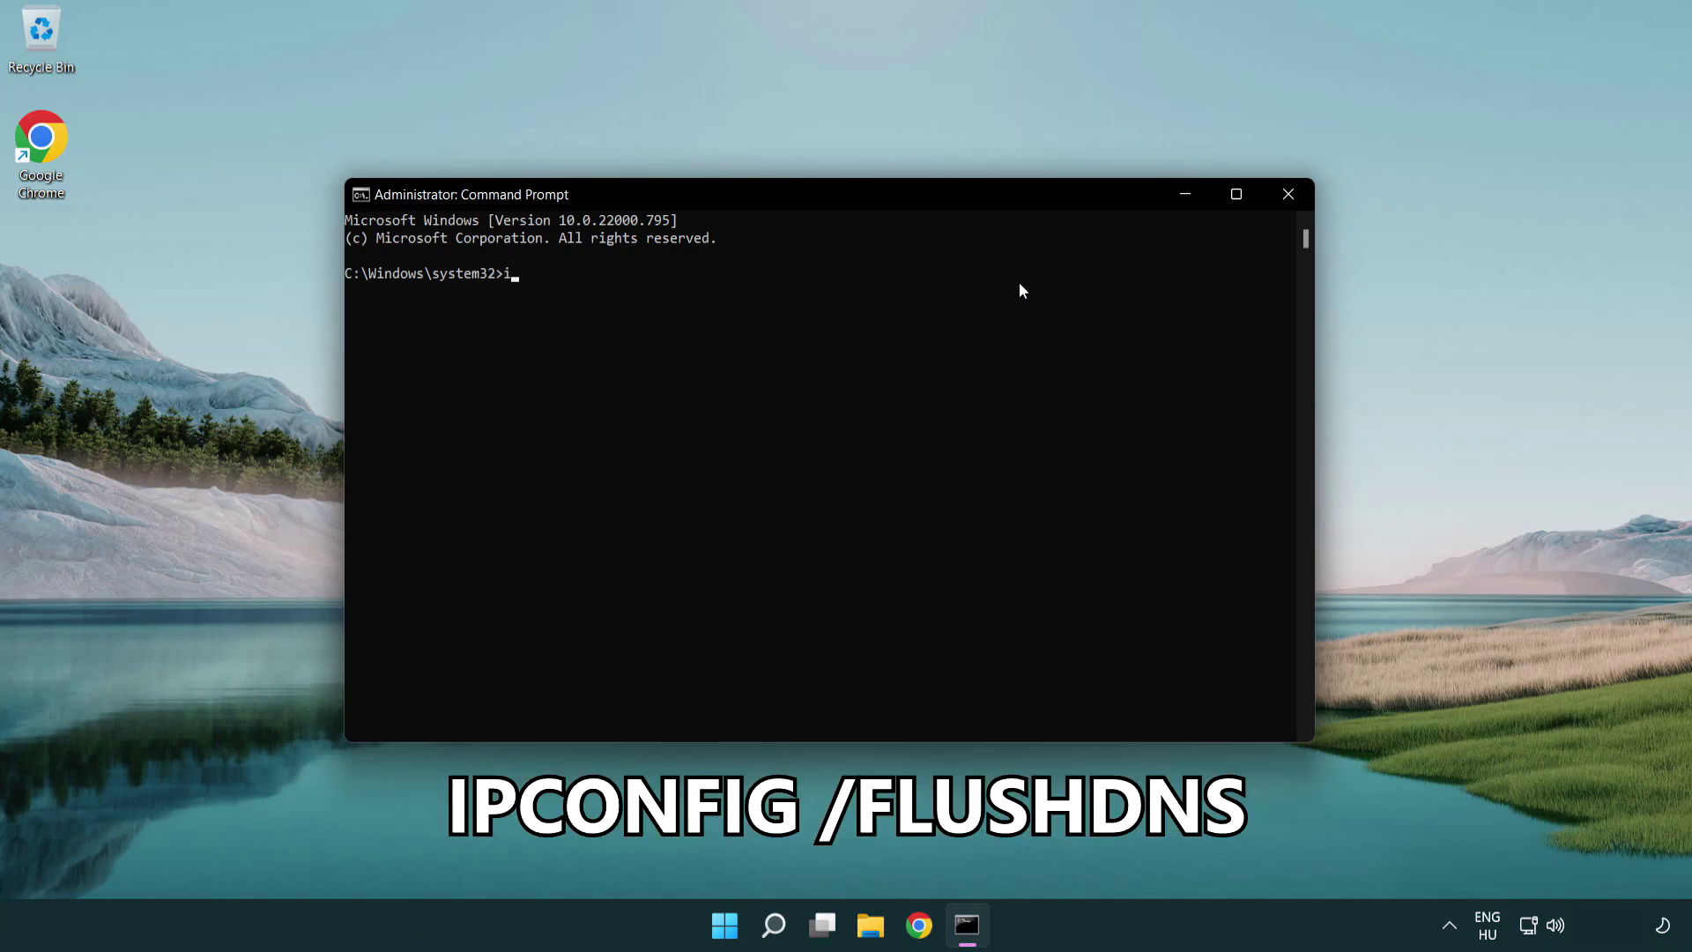
pyautogui.write('pconf')
pyautogui.write('ig ')
pyautogui.write('/f')
pyautogui.write('lushdns')
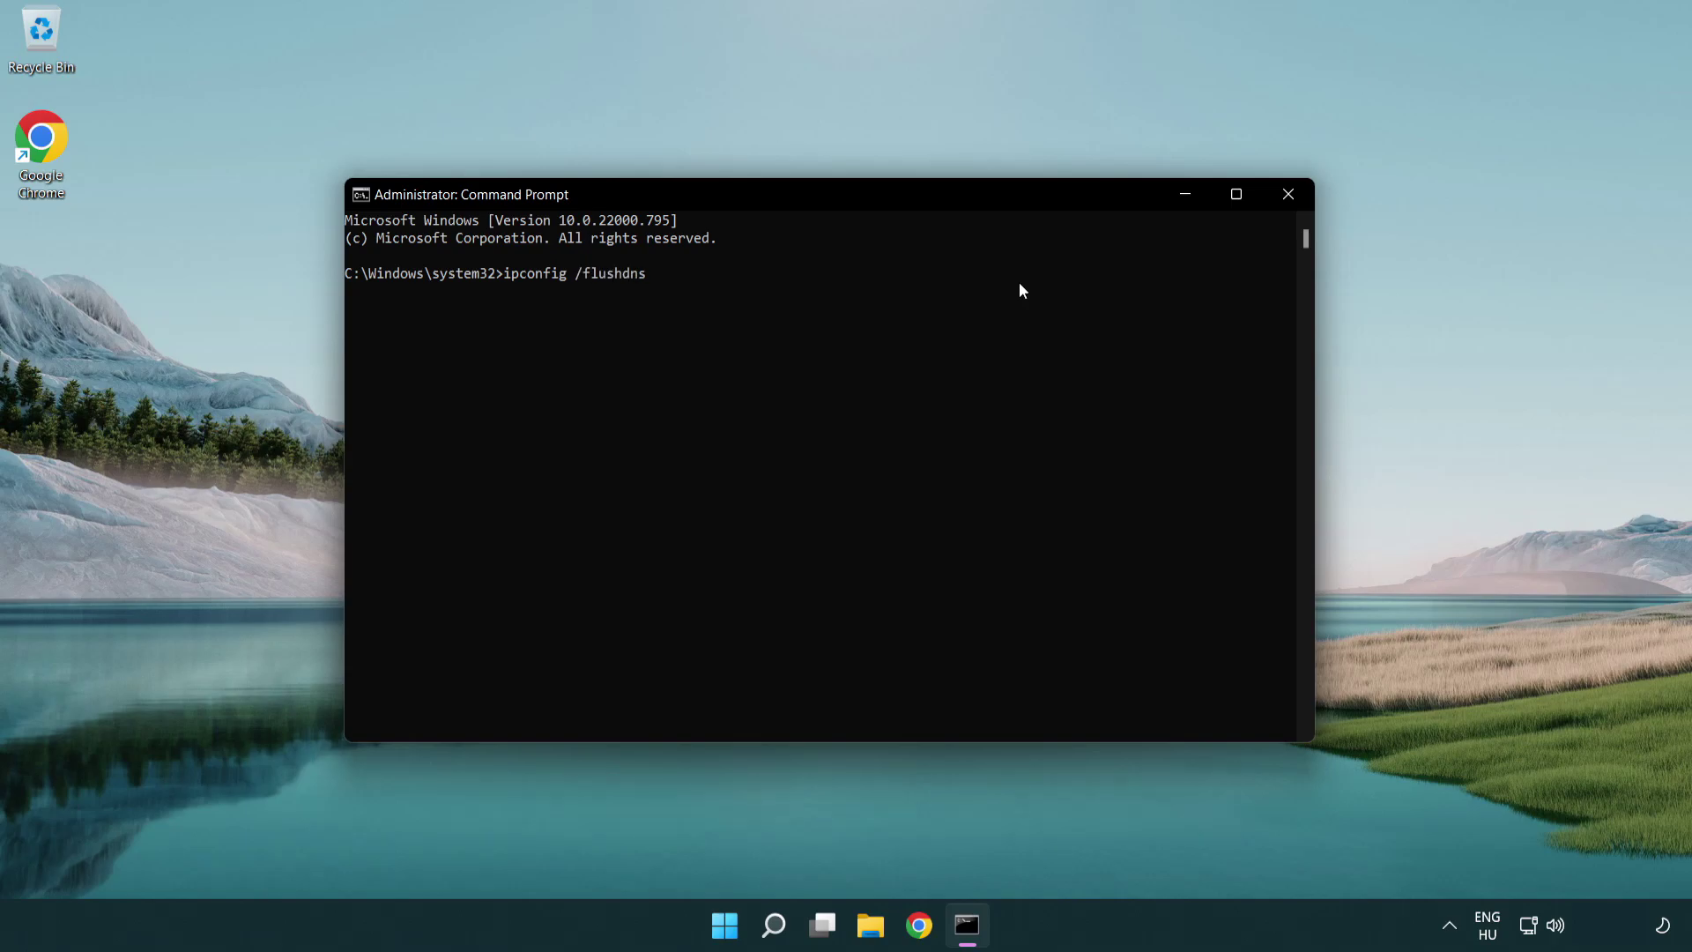
pyautogui.press('Return')
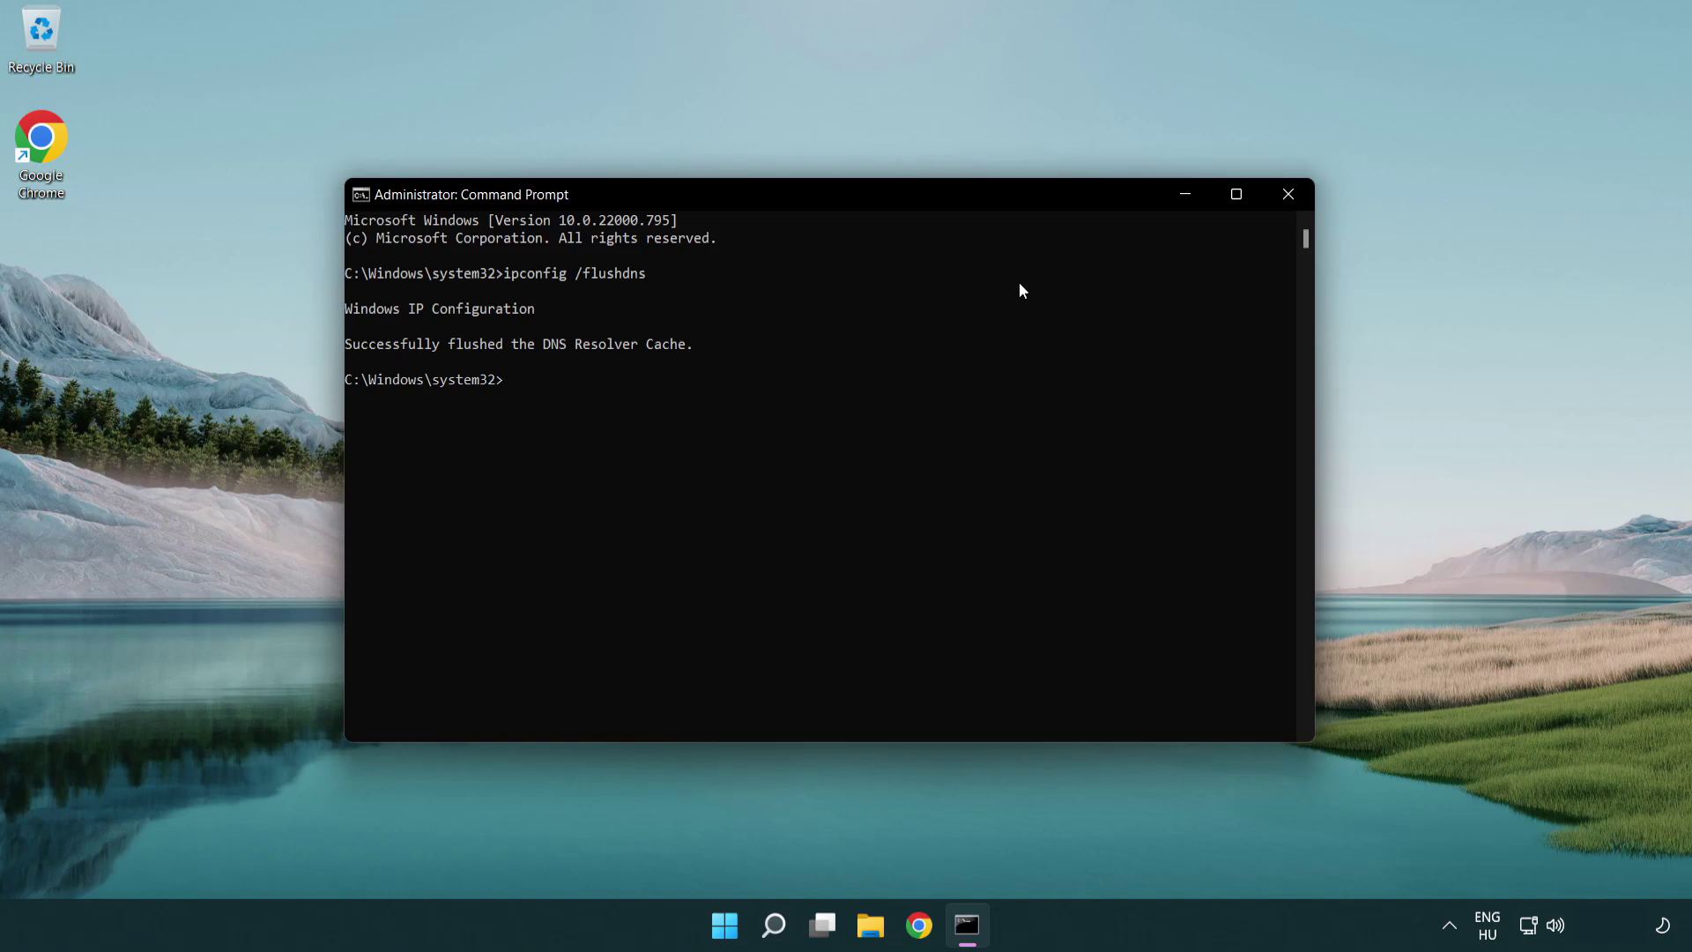
pyautogui.write('net')
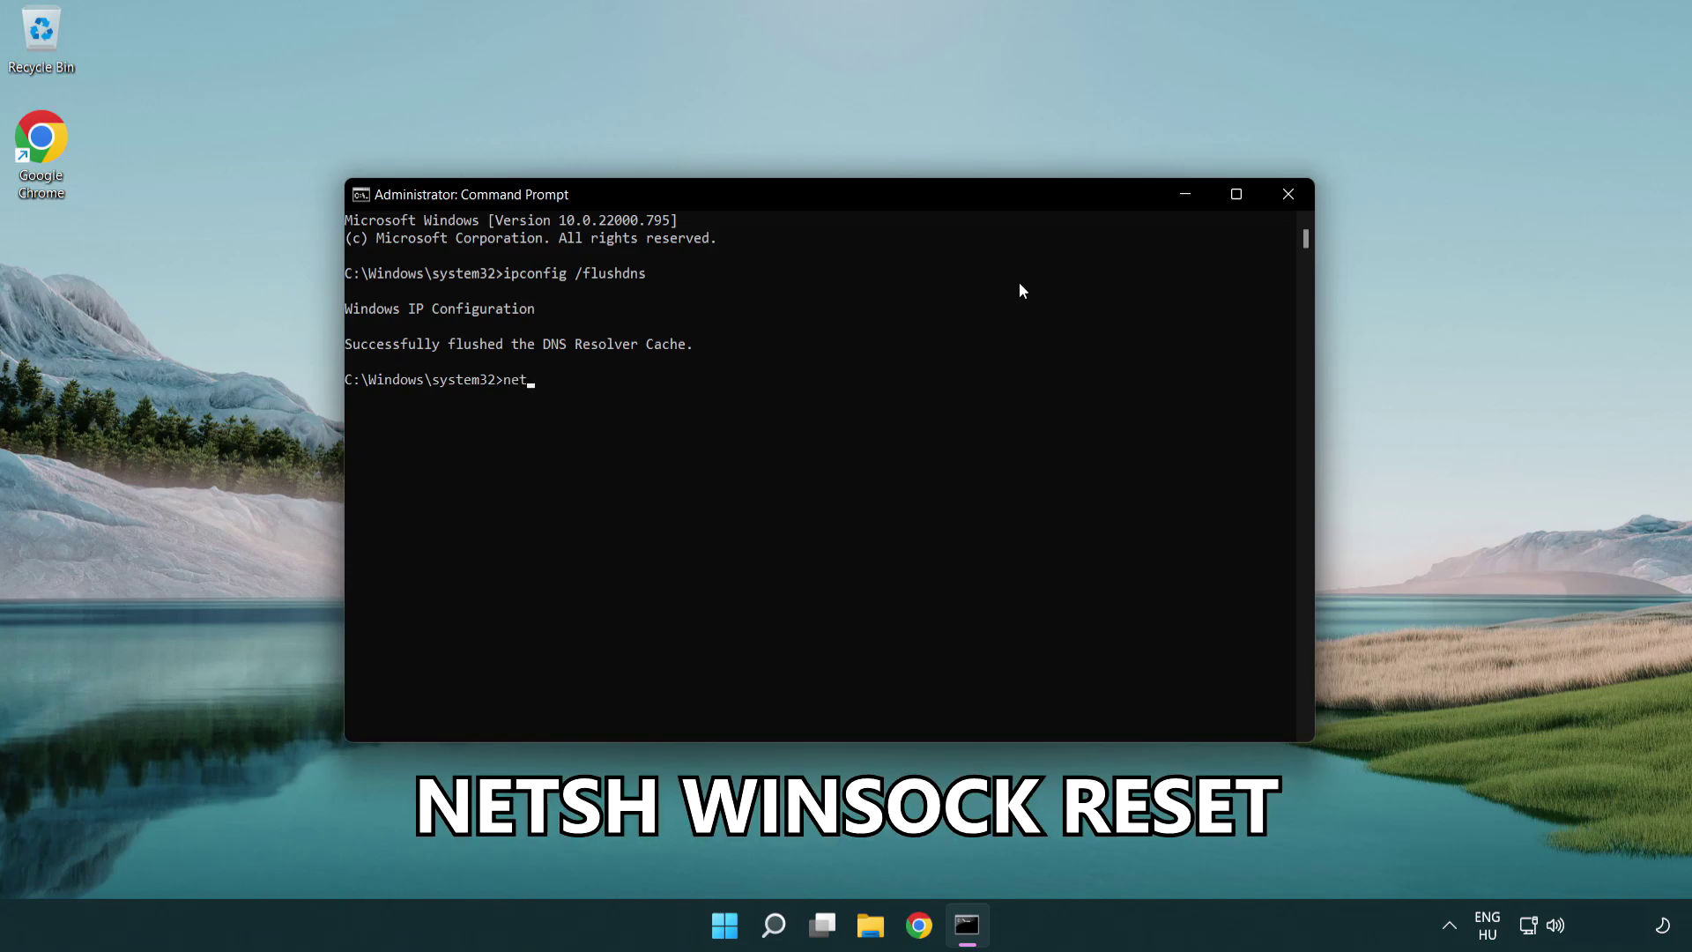
pyautogui.write('sh winsoc')
pyautogui.write('k reset')
pyautogui.press('Return')
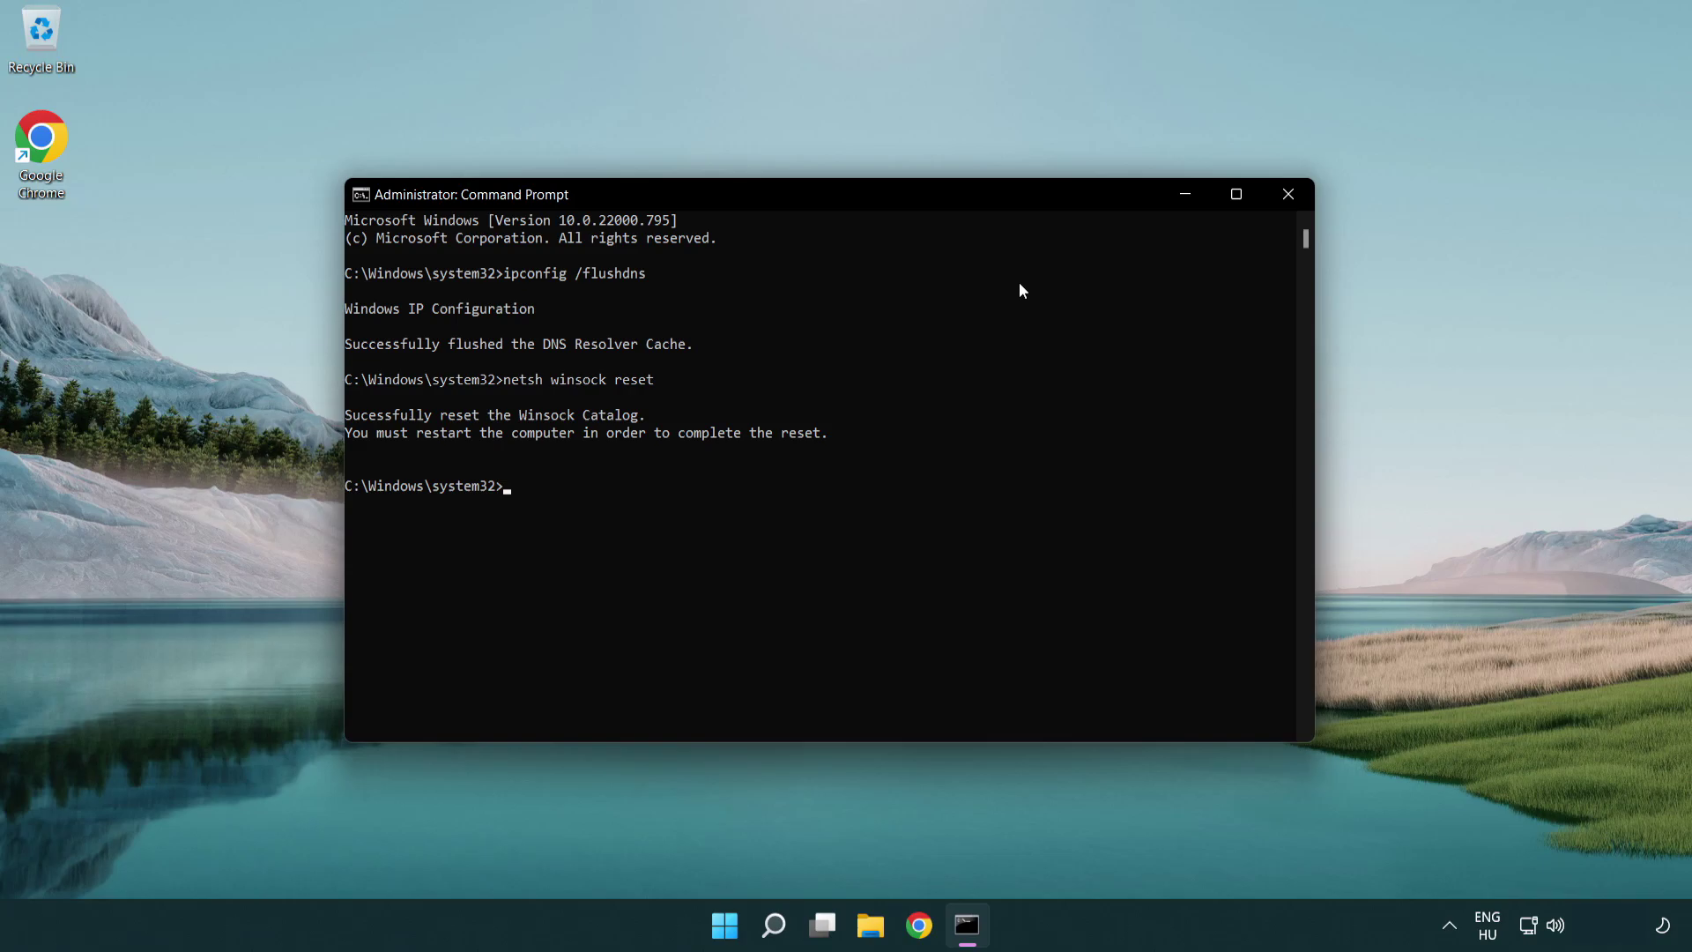
pyautogui.write('exit')
# Step: Exit Command Prompt and bring up the taskbar network icon's shortcut menu
pyautogui.press('Return')
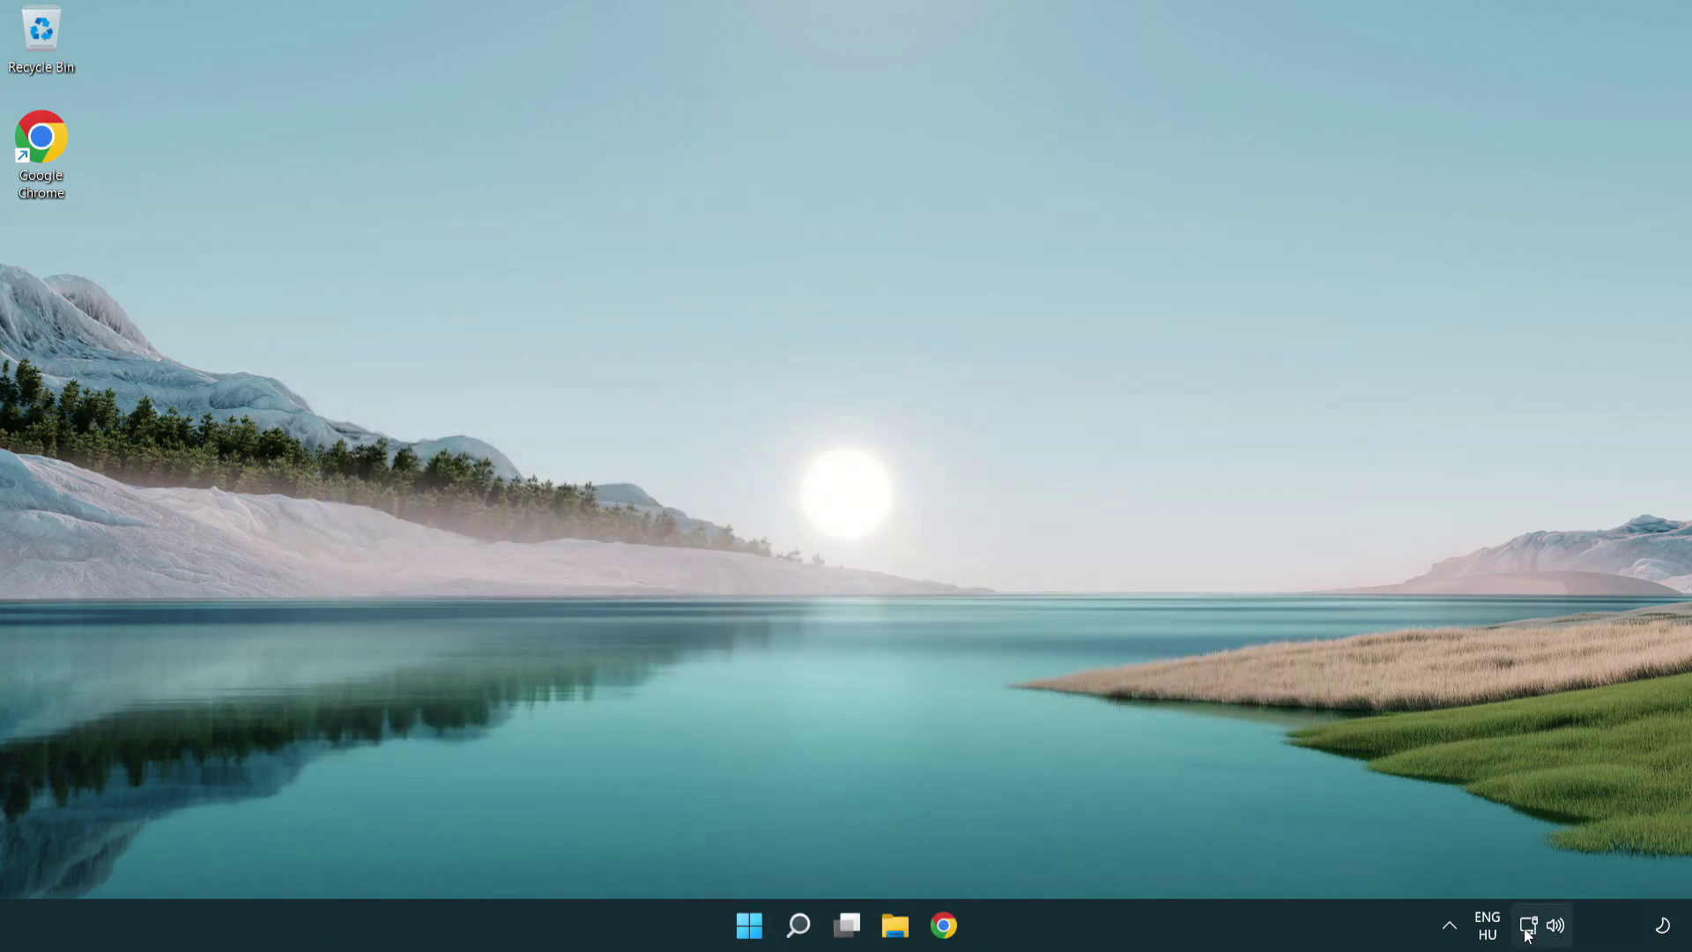
pyautogui.rightClick(1531, 930)
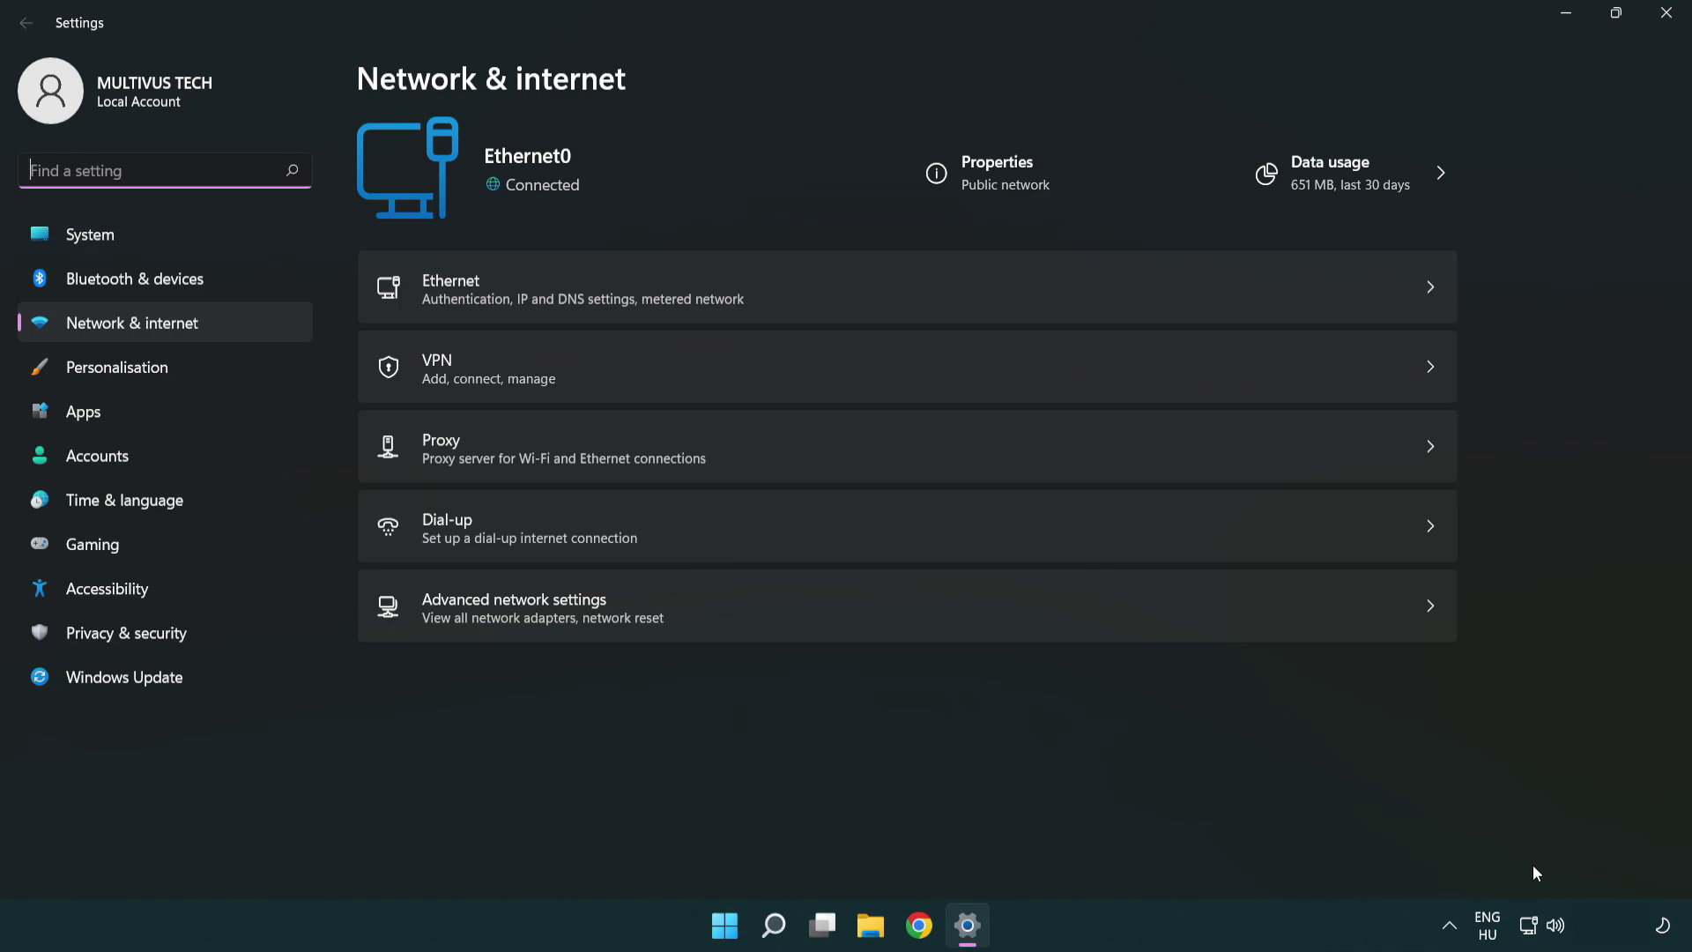
# Step: Go to the Advanced network settings page that lists the Ethernet0 adapter
pyautogui.click(909, 619)
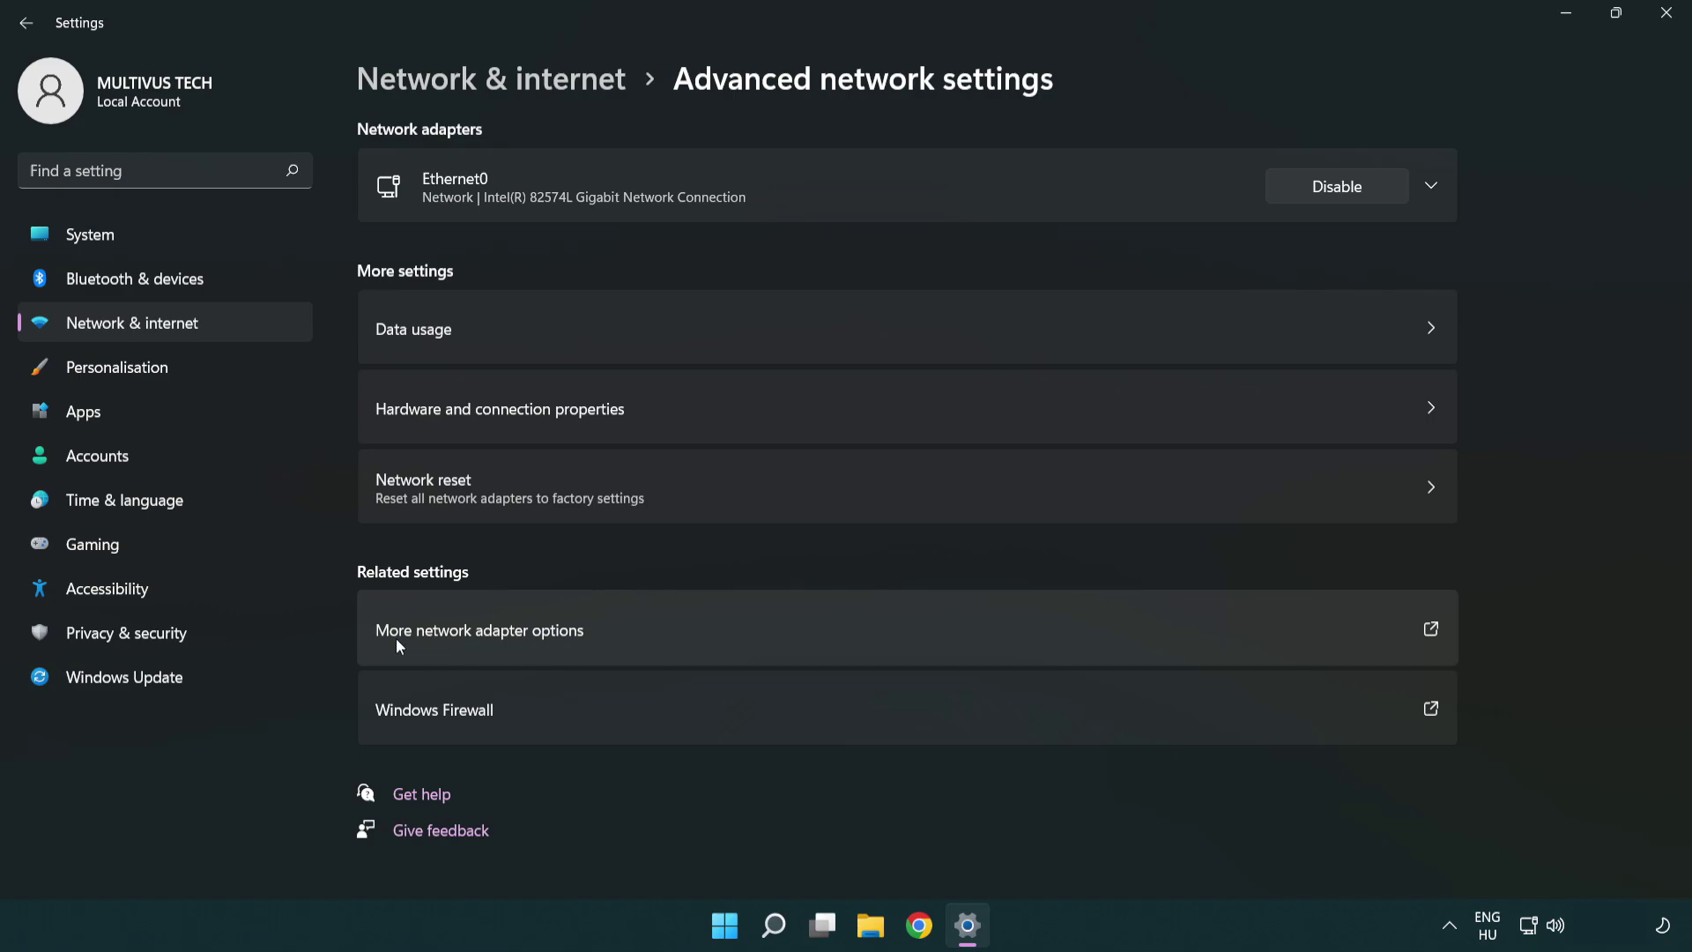
# Step: Open More network adapter options and bring up the Ethernet0 connection's context menu
pyautogui.click(519, 635)
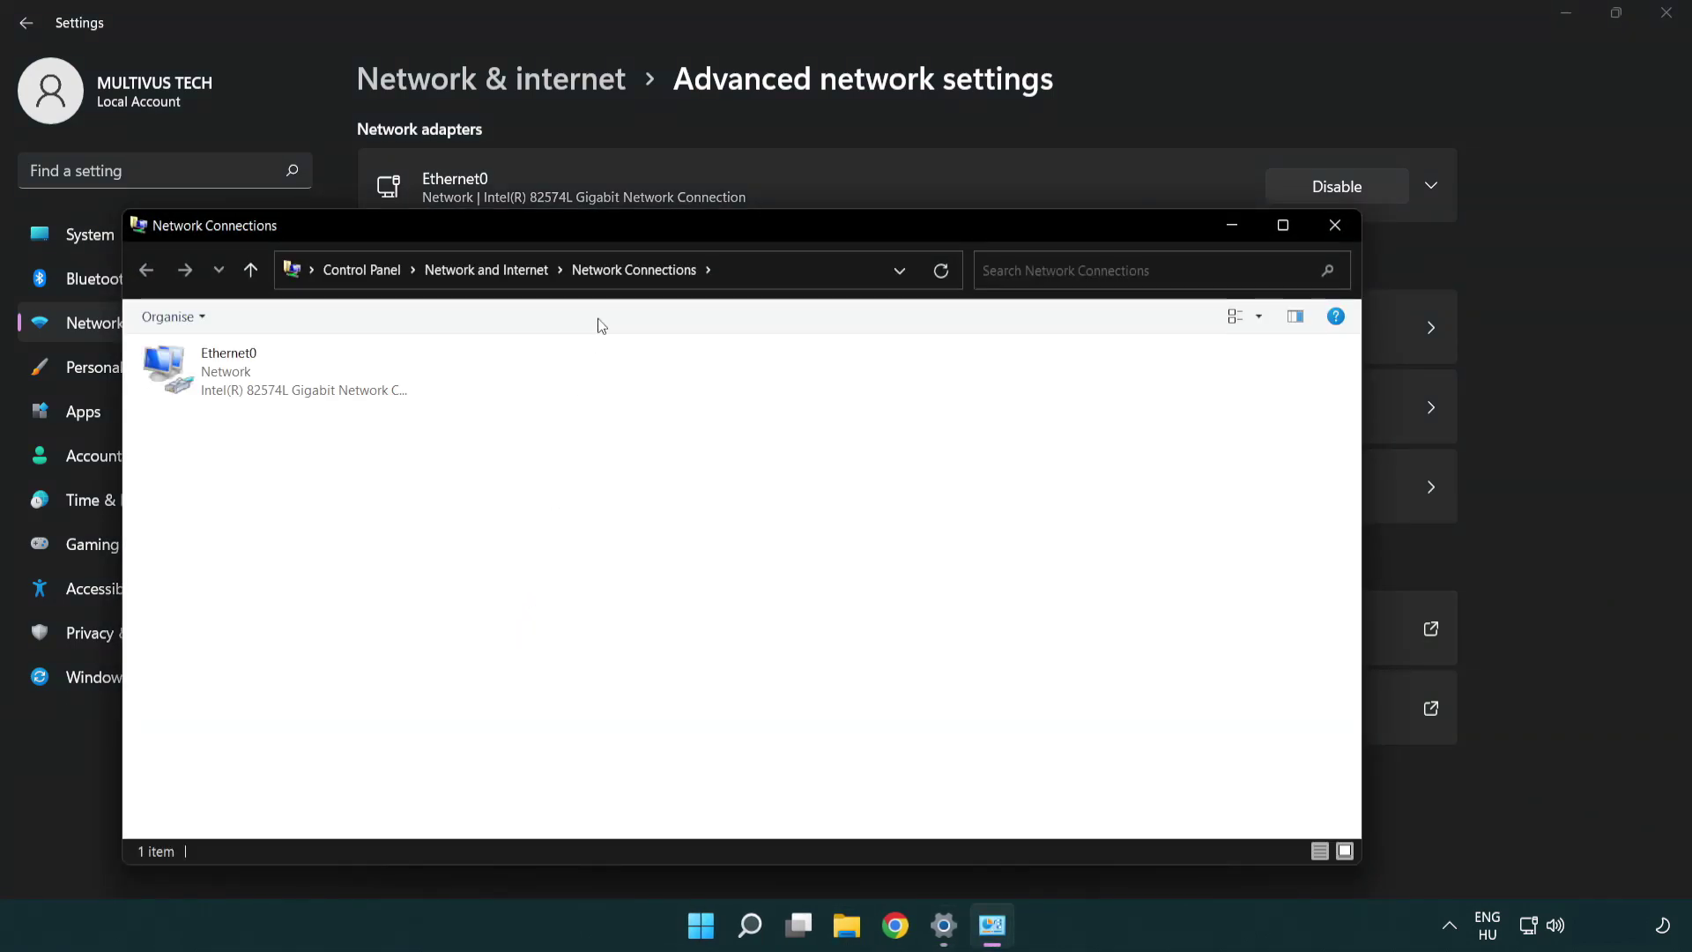
pyautogui.moveTo(628, 231); pyautogui.dragTo(738, 133)
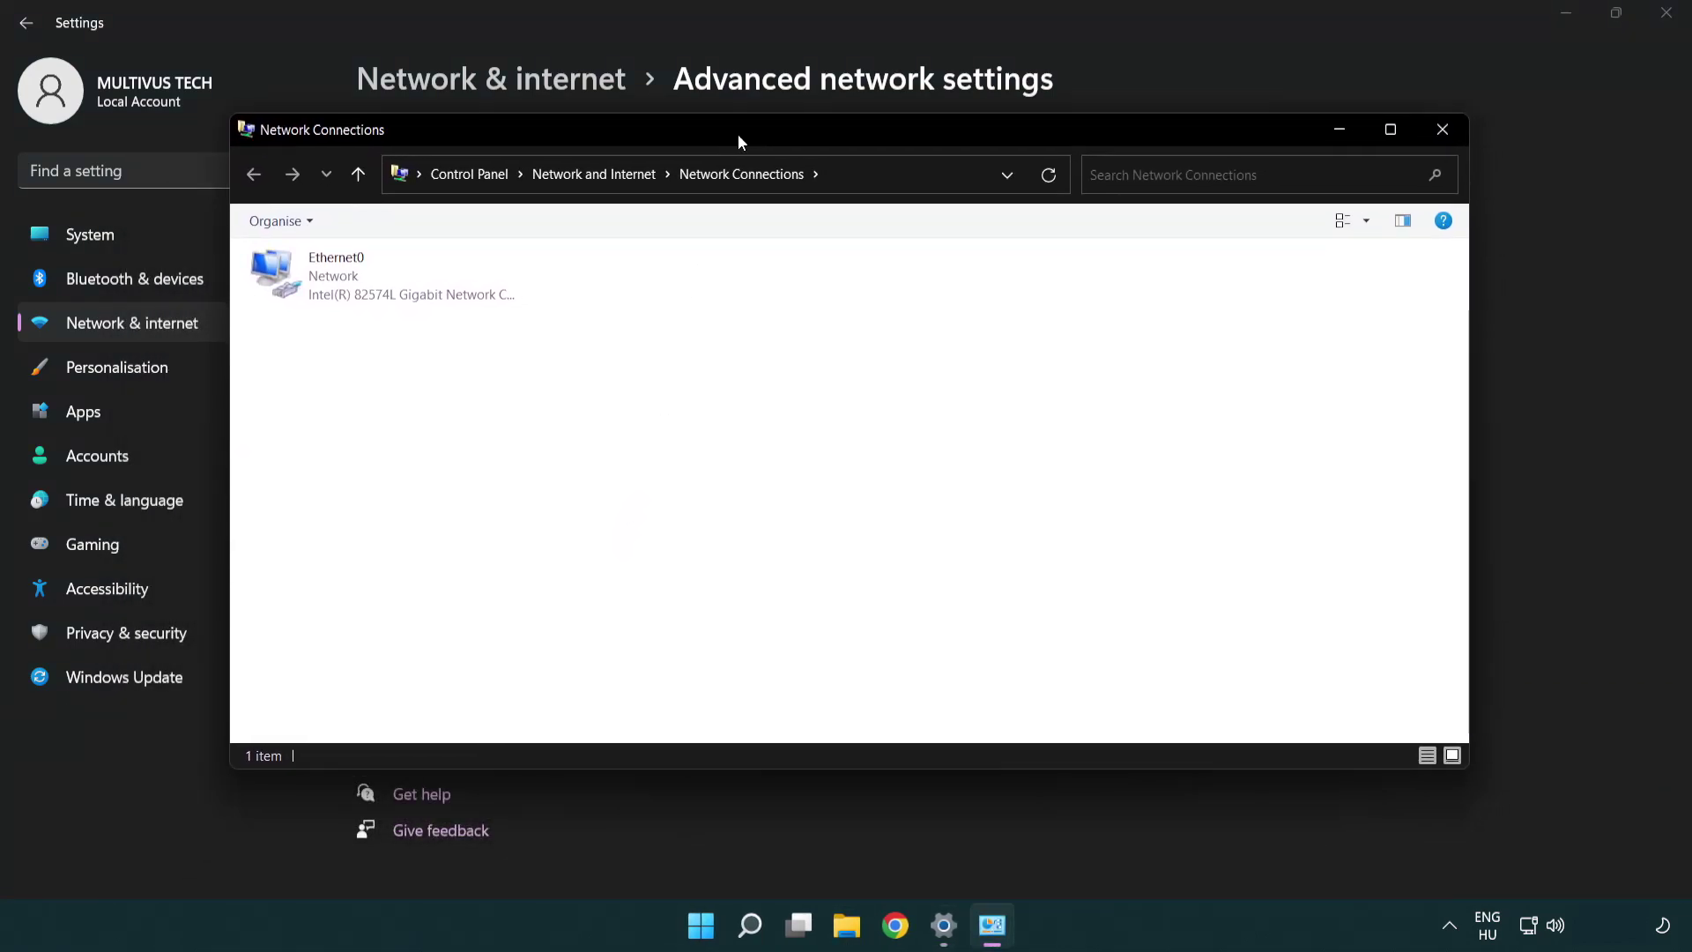
pyautogui.click(402, 302)
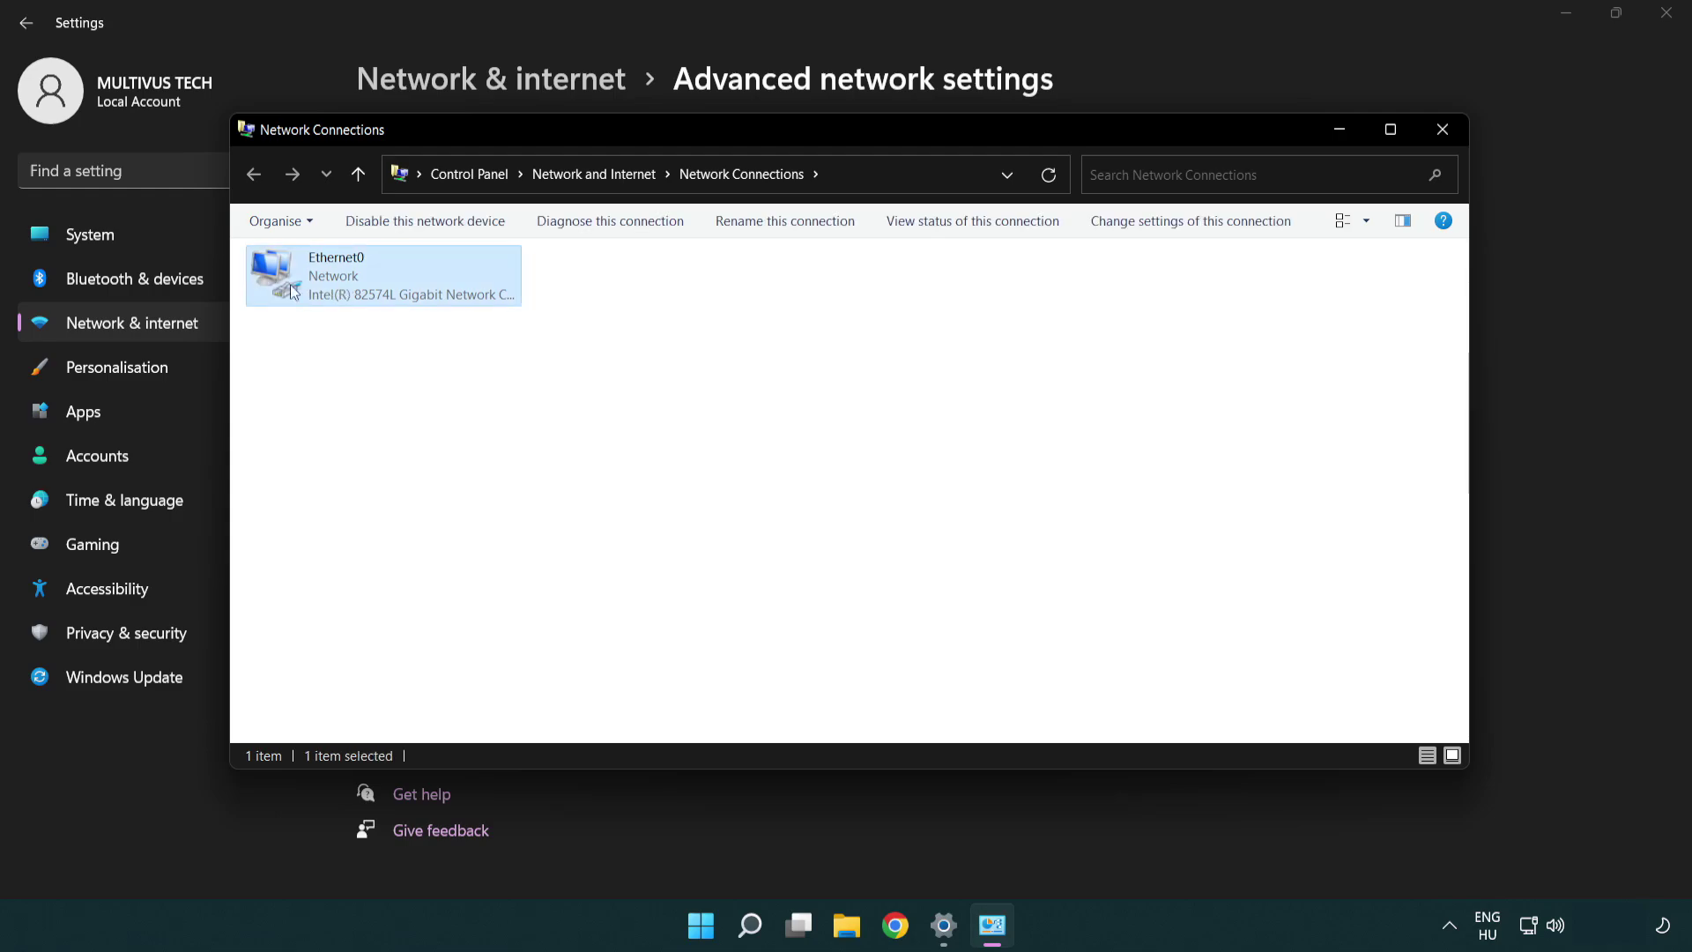
pyautogui.rightClick(379, 274)
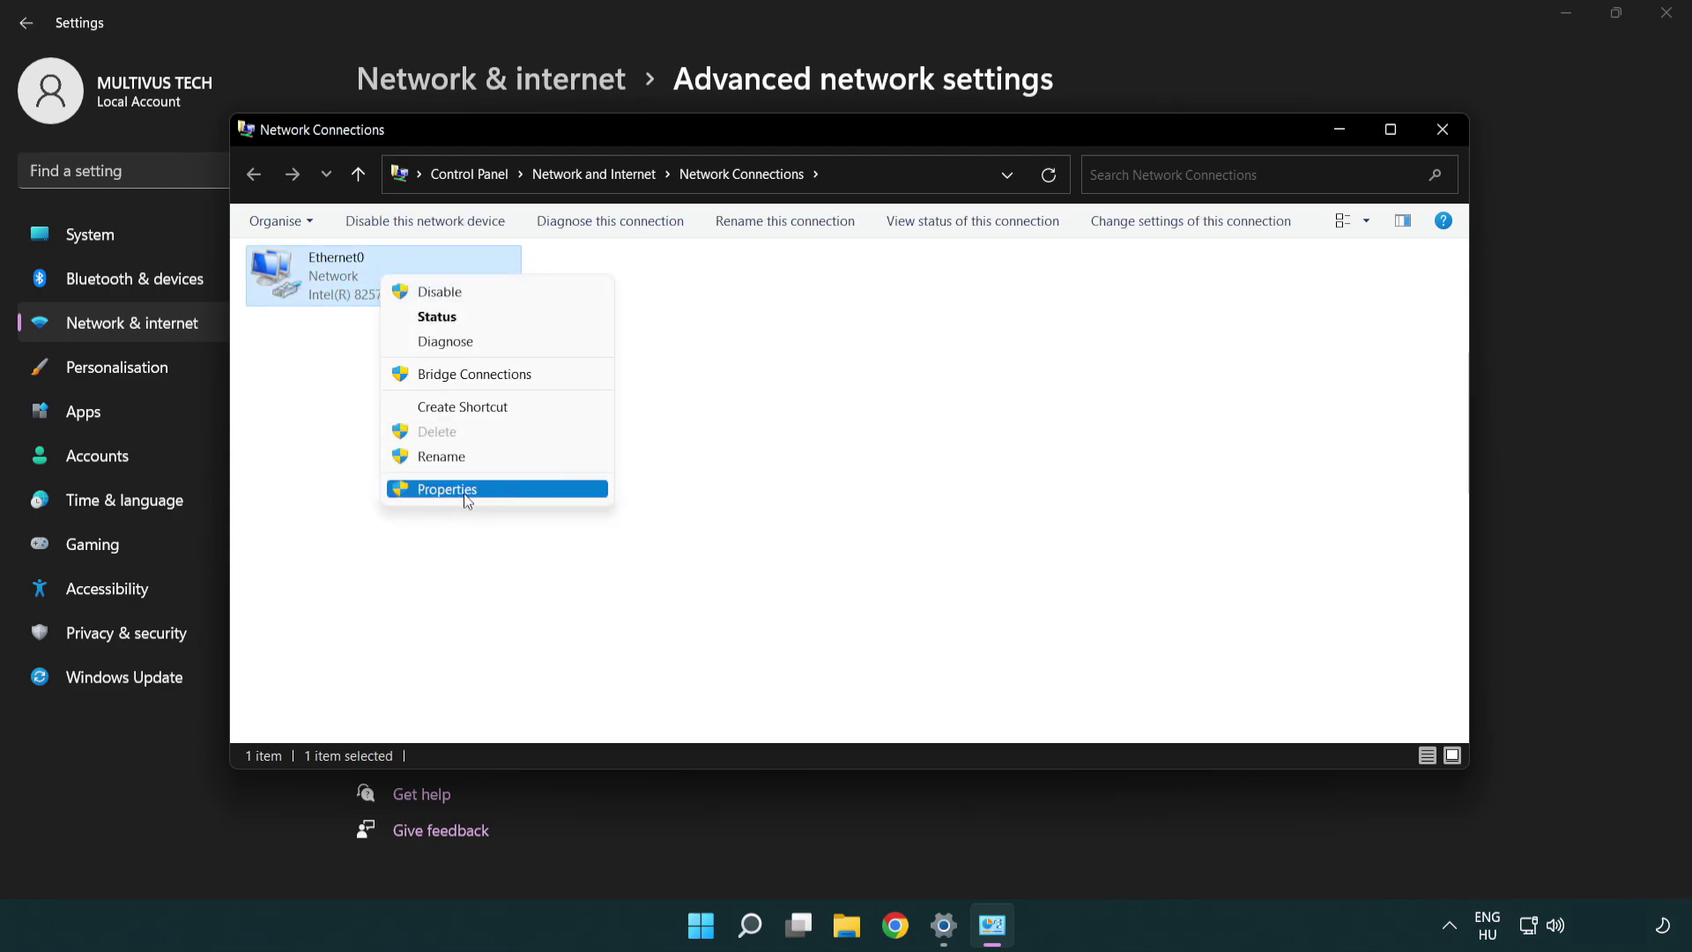
# Step: Open Ethernet0's Internet Protocol Version 4 (TCP/IPv4) properties
pyautogui.click(512, 491)
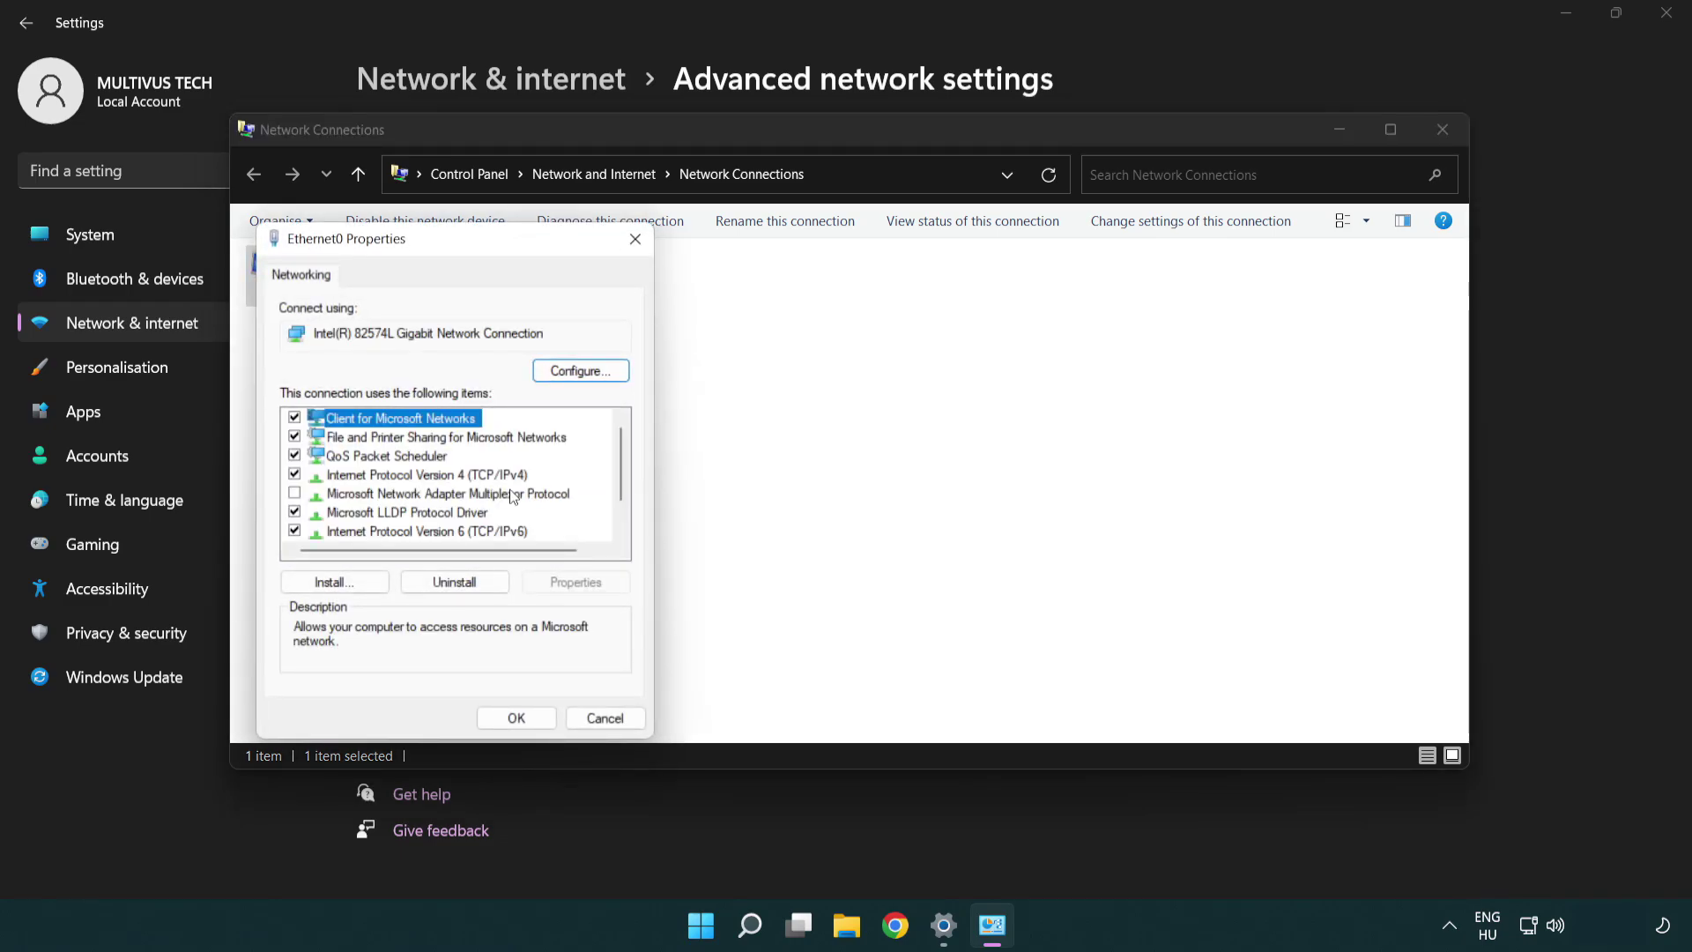
pyautogui.moveTo(435, 250); pyautogui.dragTo(822, 227)
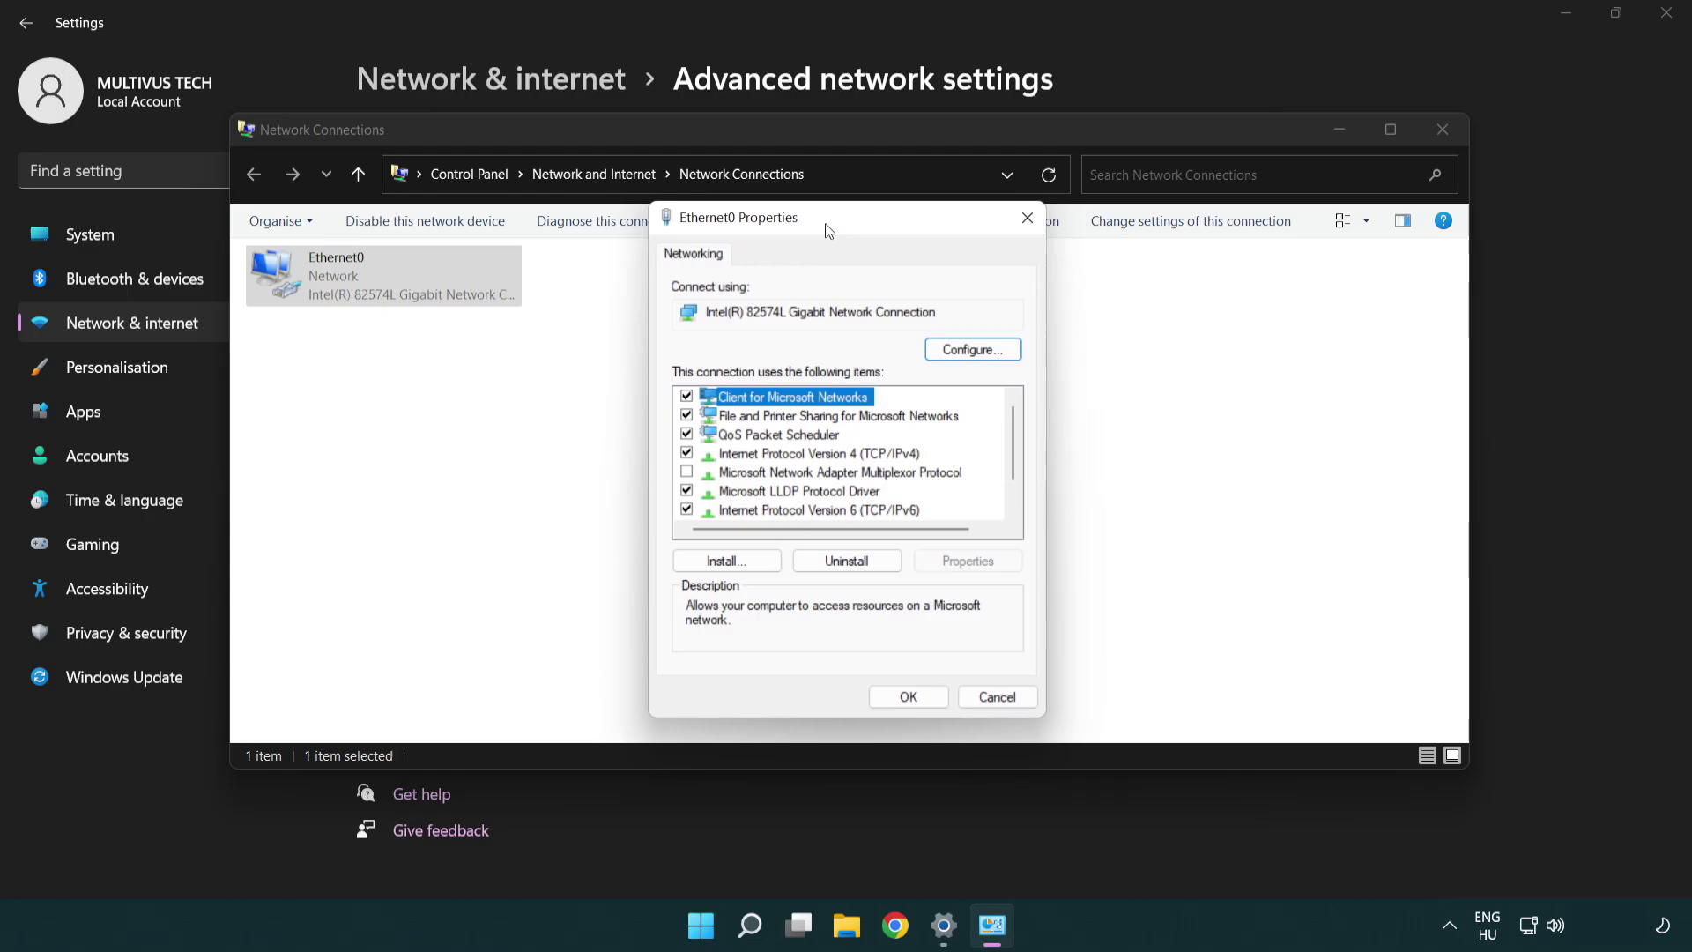
pyautogui.click(780, 456)
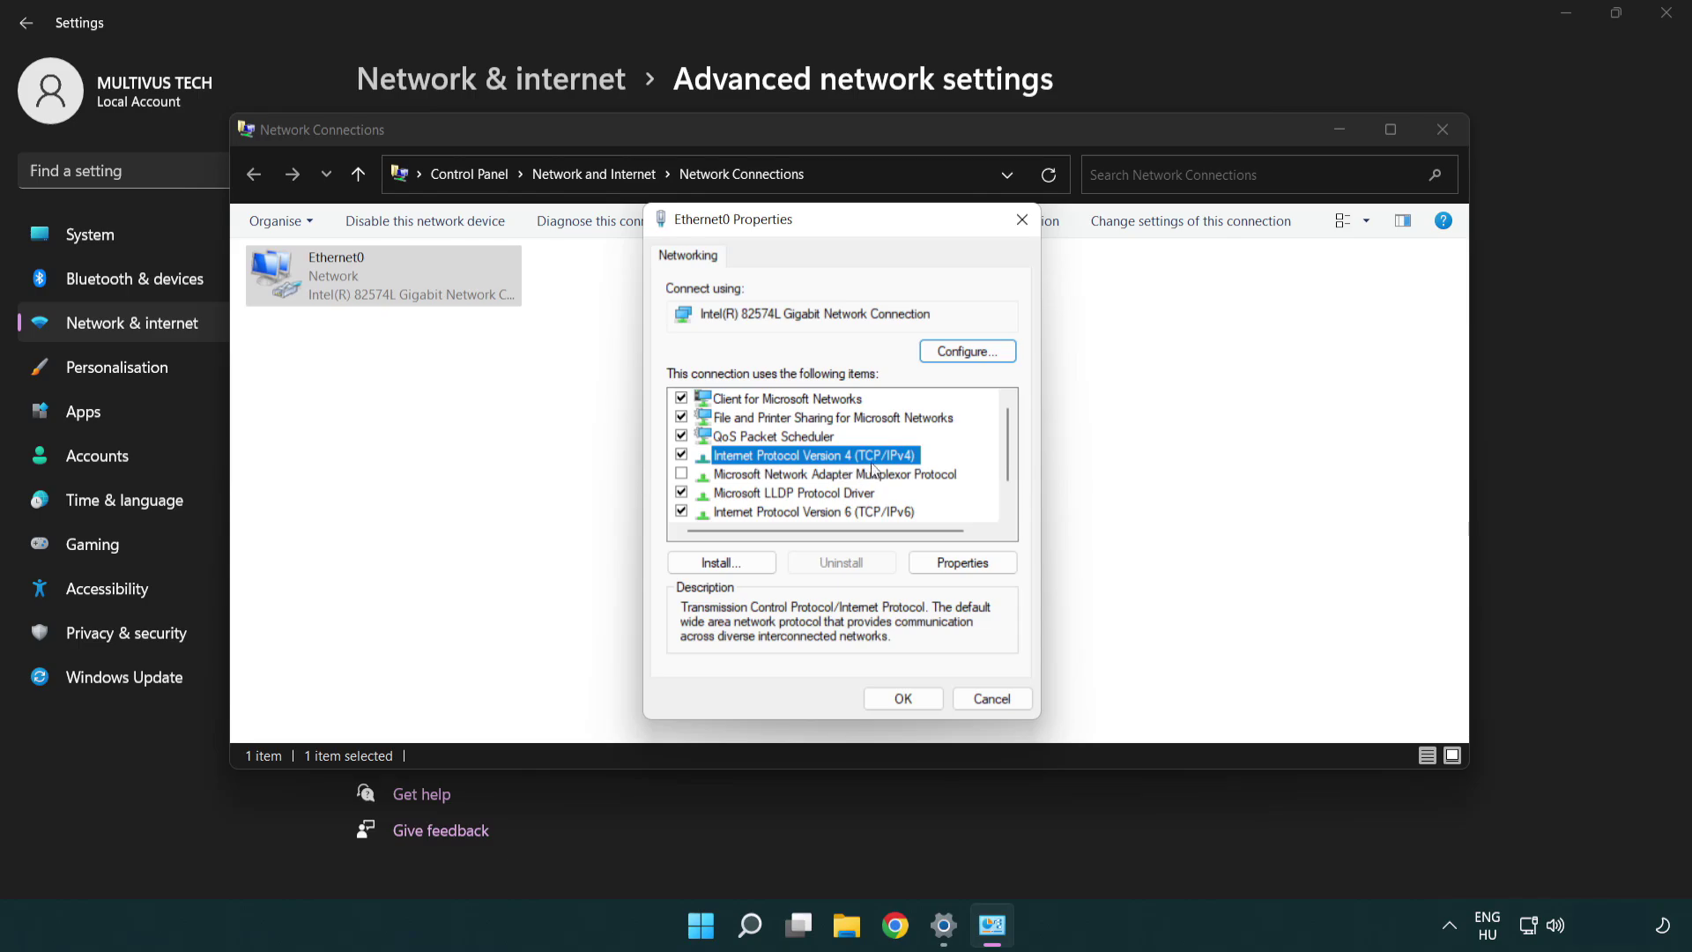
pyautogui.click(964, 573)
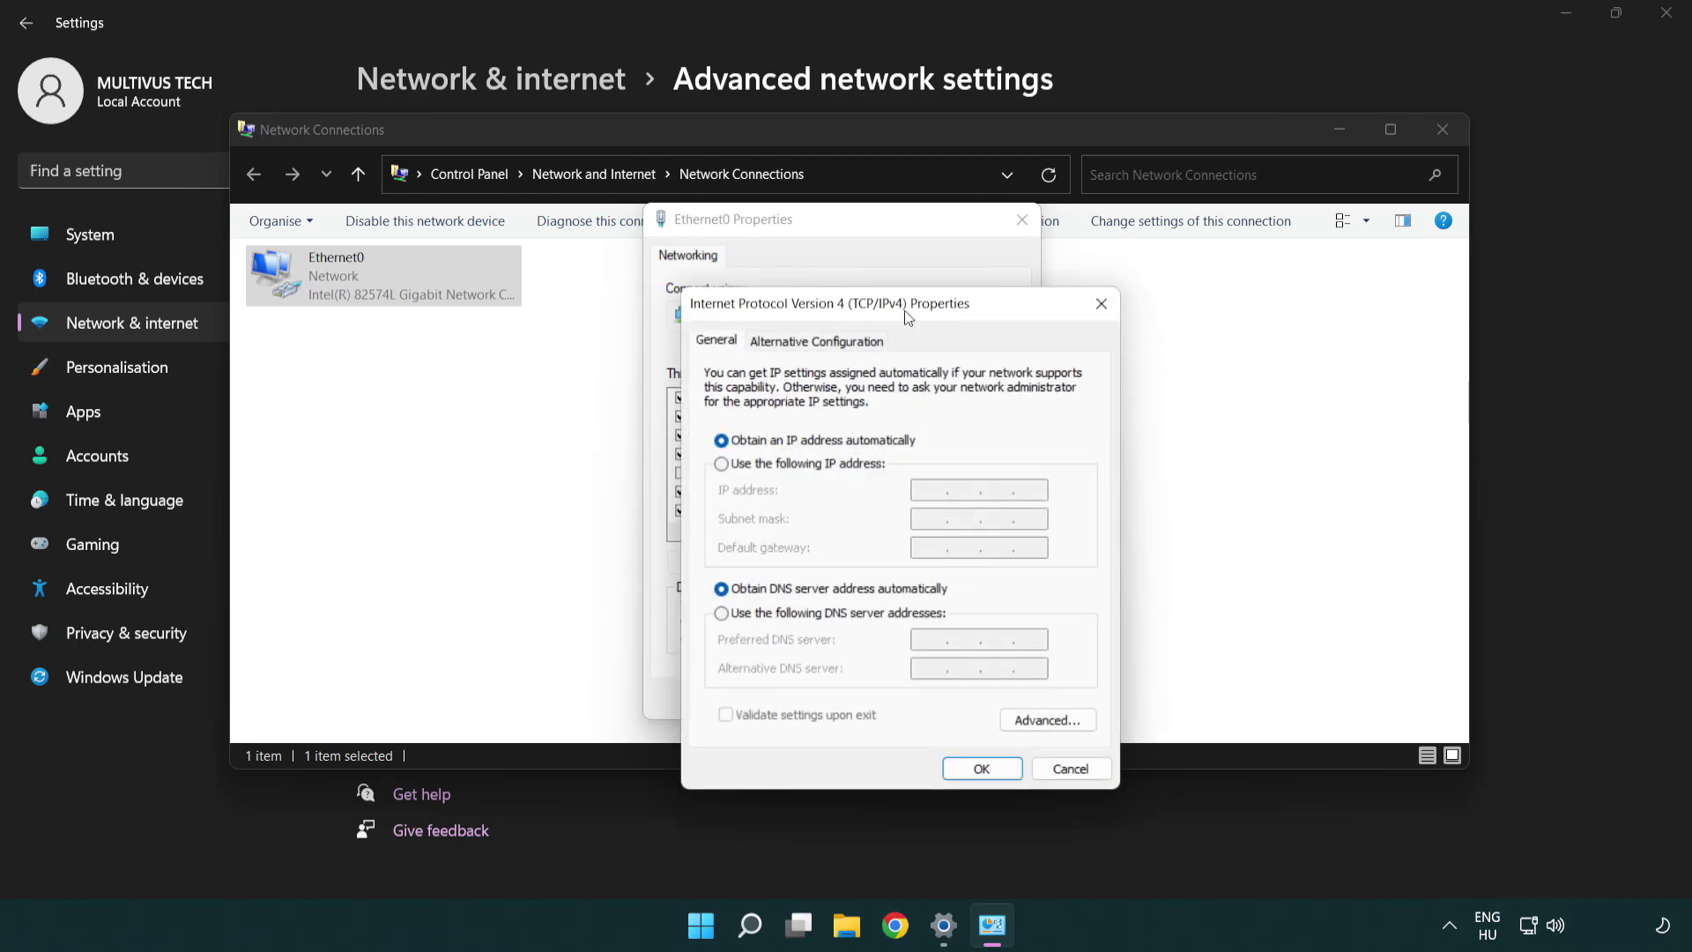
# Step: Set manual DNS servers: preferred 8.8.8.8 and alternate 8.8.4.4
pyautogui.moveTo(906, 316); pyautogui.dragTo(845, 241)
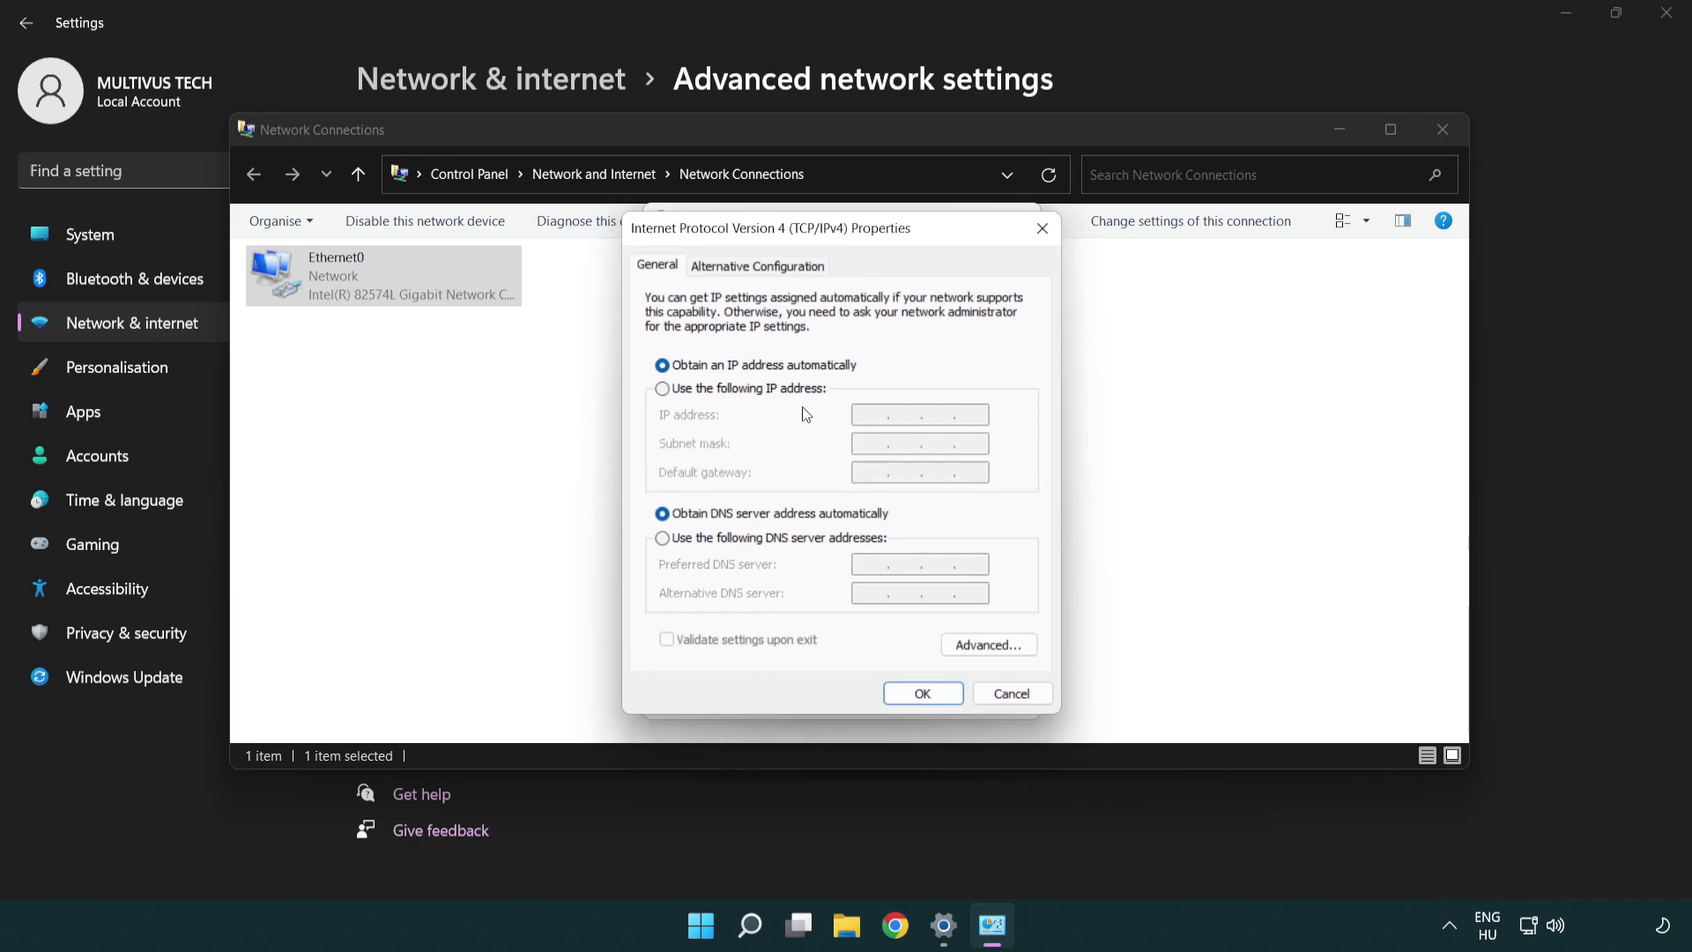
pyautogui.click(692, 545)
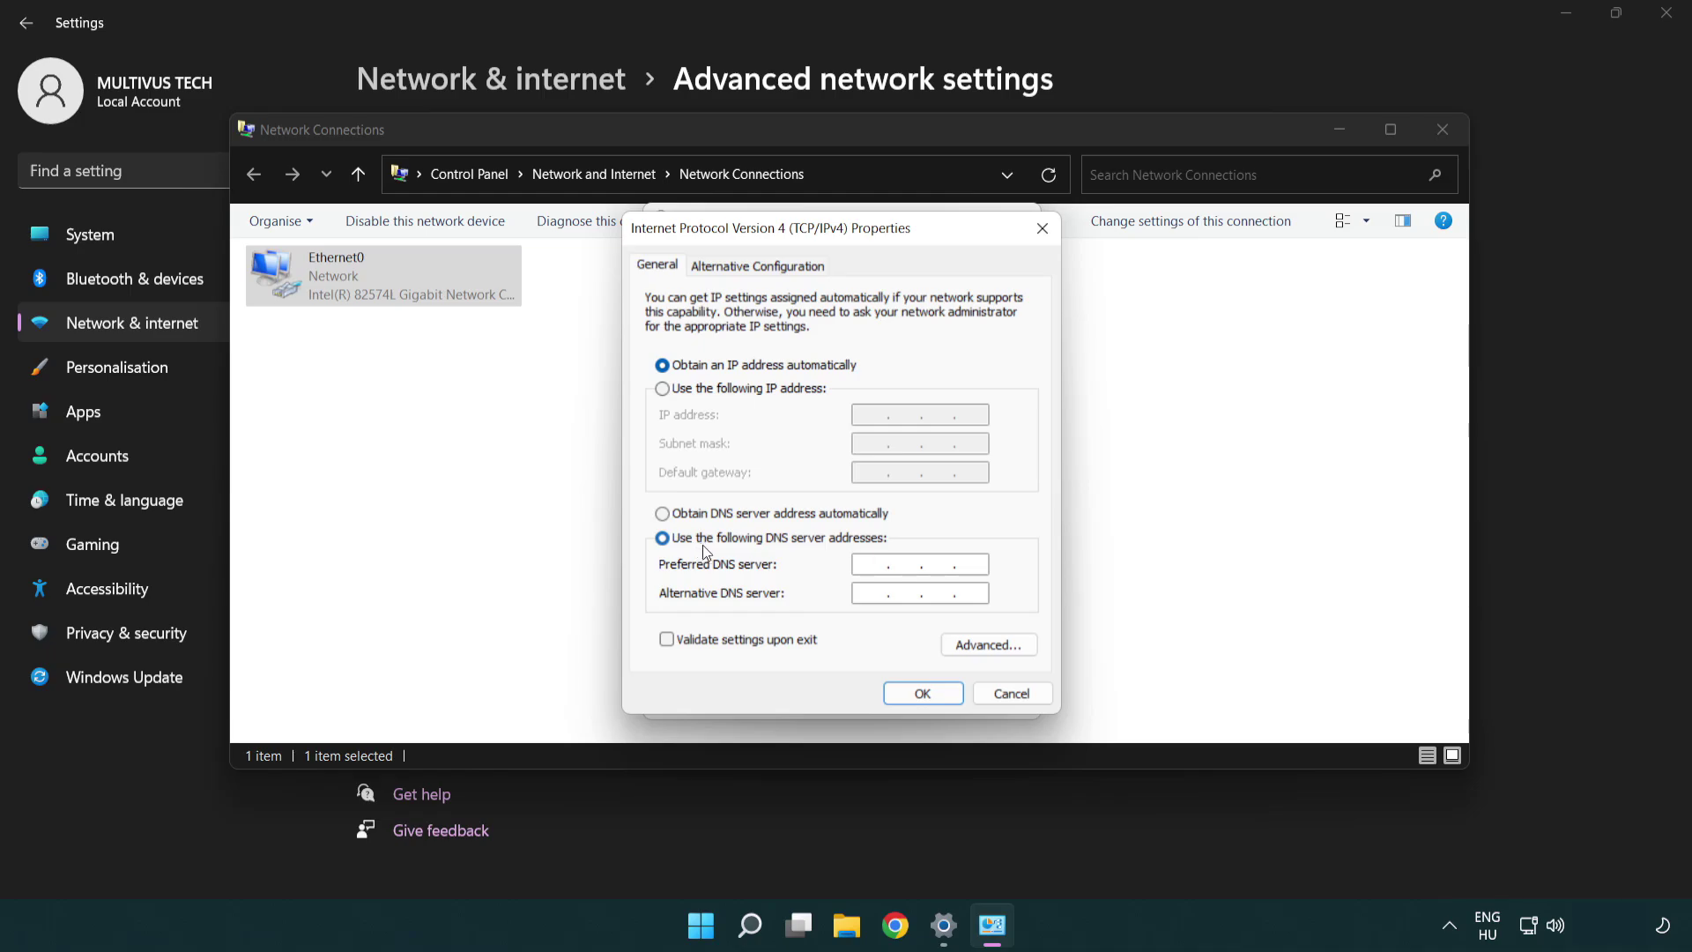
pyautogui.write('8.')
pyautogui.write('8.8.')
pyautogui.write('8')
pyautogui.click(872, 590)
pyautogui.write('8.8.')
pyautogui.write('4.4')
# Step: Confirm the DNS change, close the network and Settings windows, and show Start's power options
pyautogui.click(921, 698)
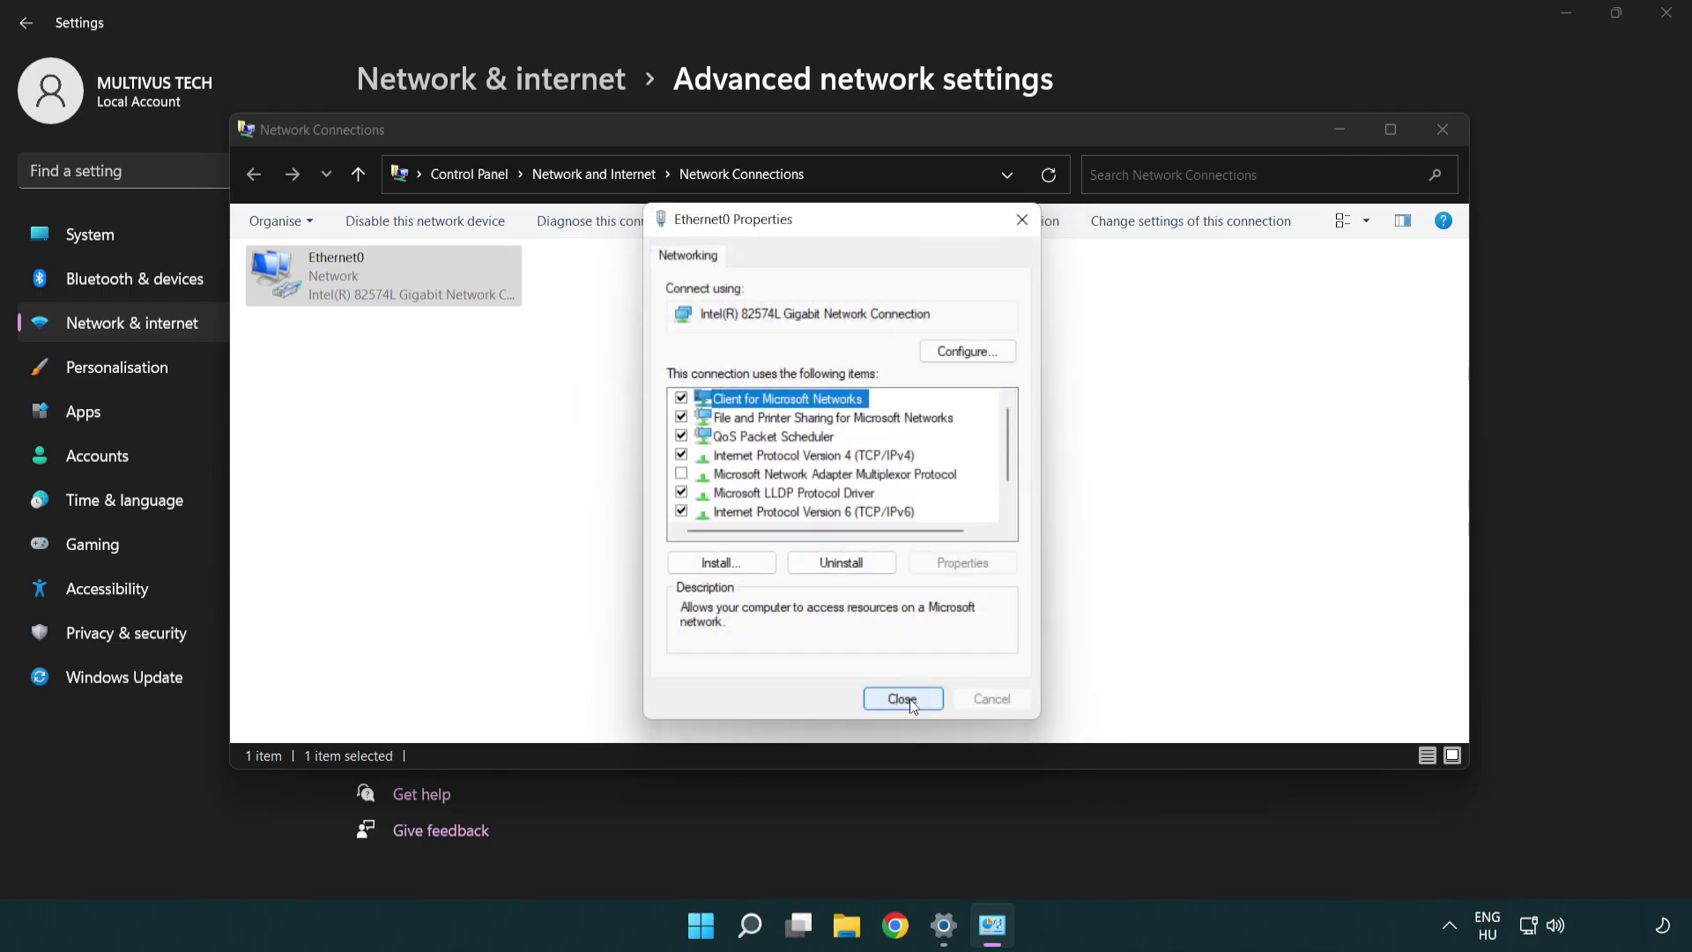
pyautogui.click(911, 700)
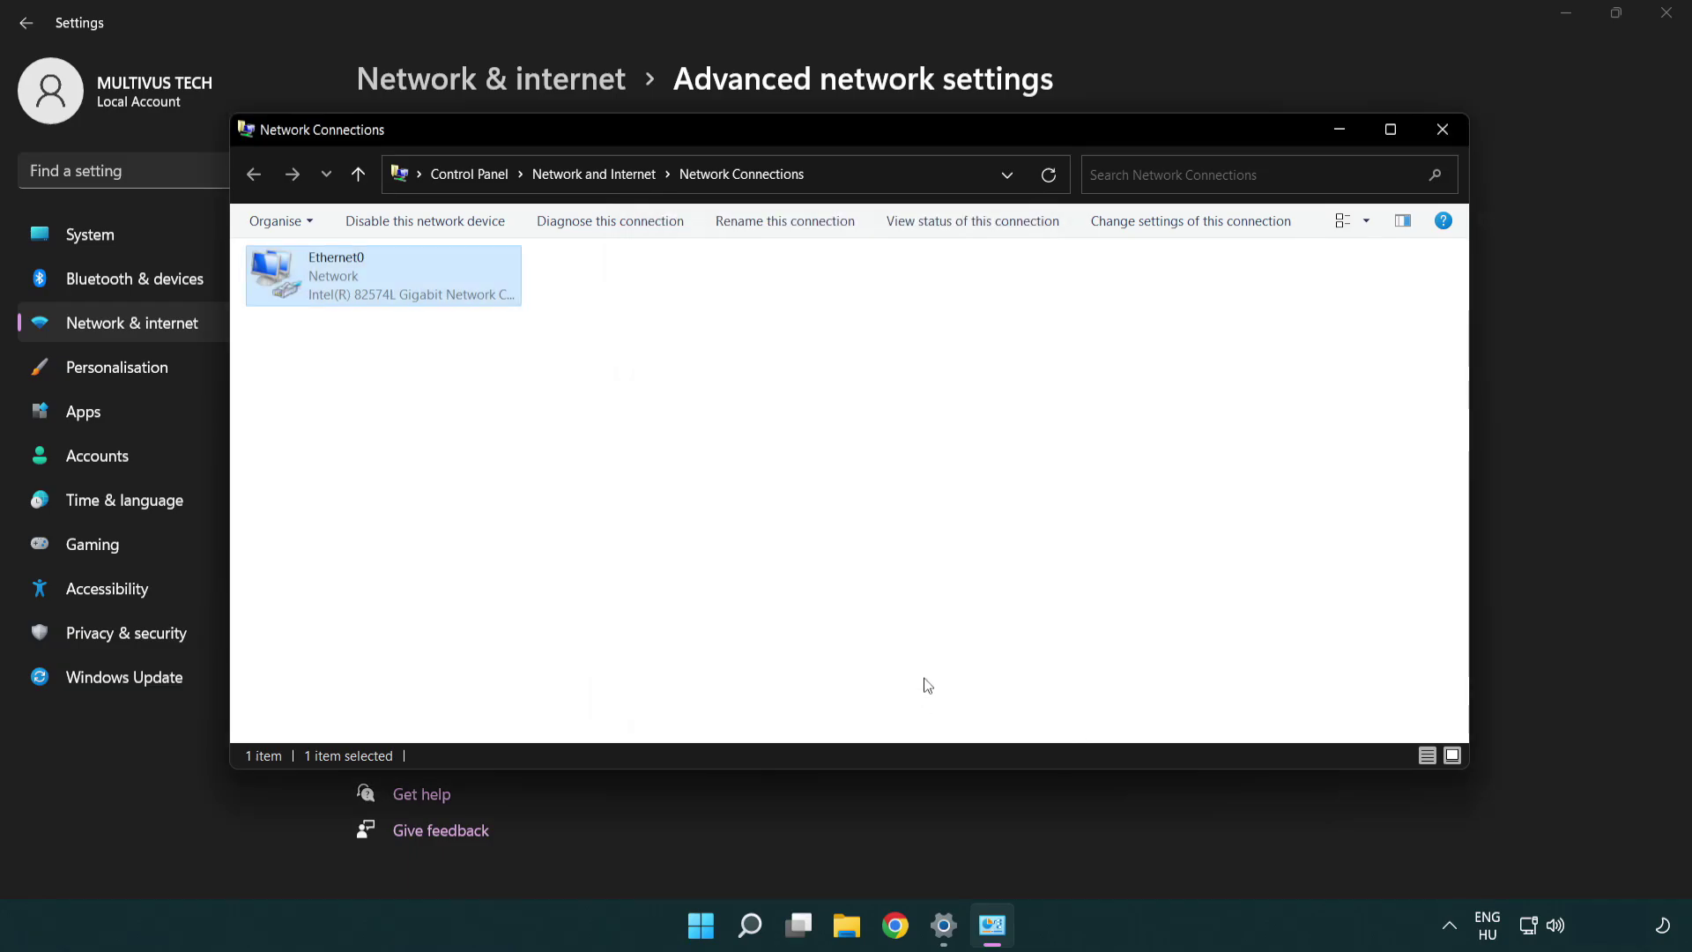
pyautogui.click(1442, 130)
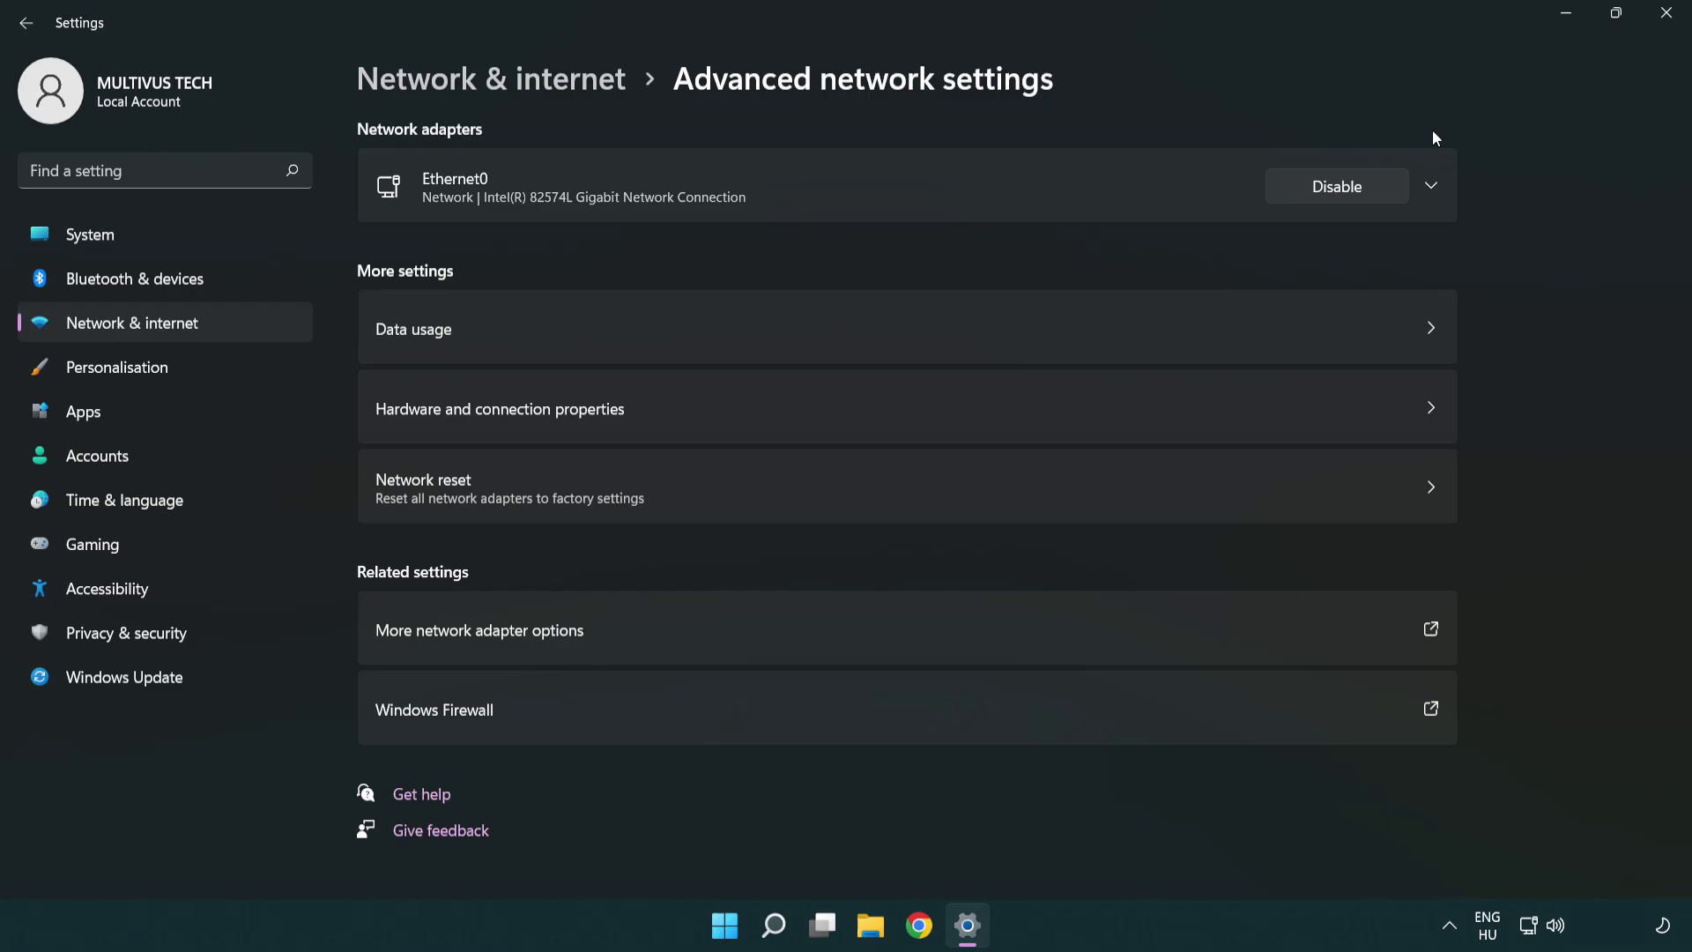
pyautogui.click(1666, 14)
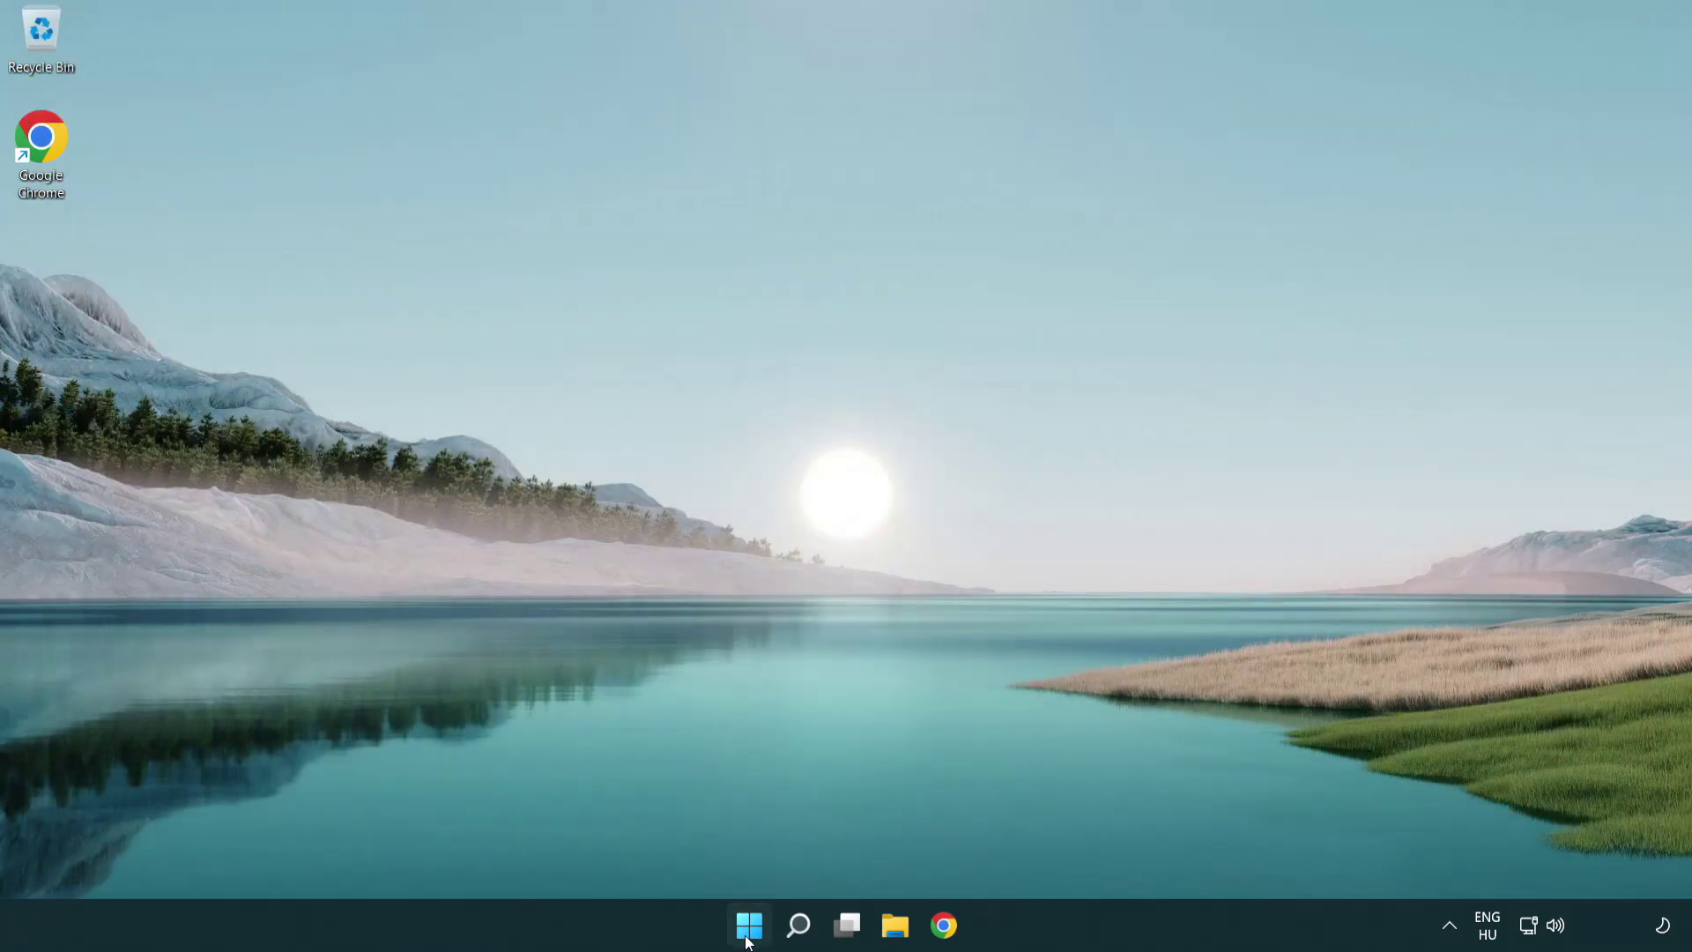
pyautogui.click(748, 924)
pyautogui.click(1121, 850)
# Step: Reopen Network and Internet settings from the taskbar and go to Advanced network settings
pyautogui.rightClick(1530, 928)
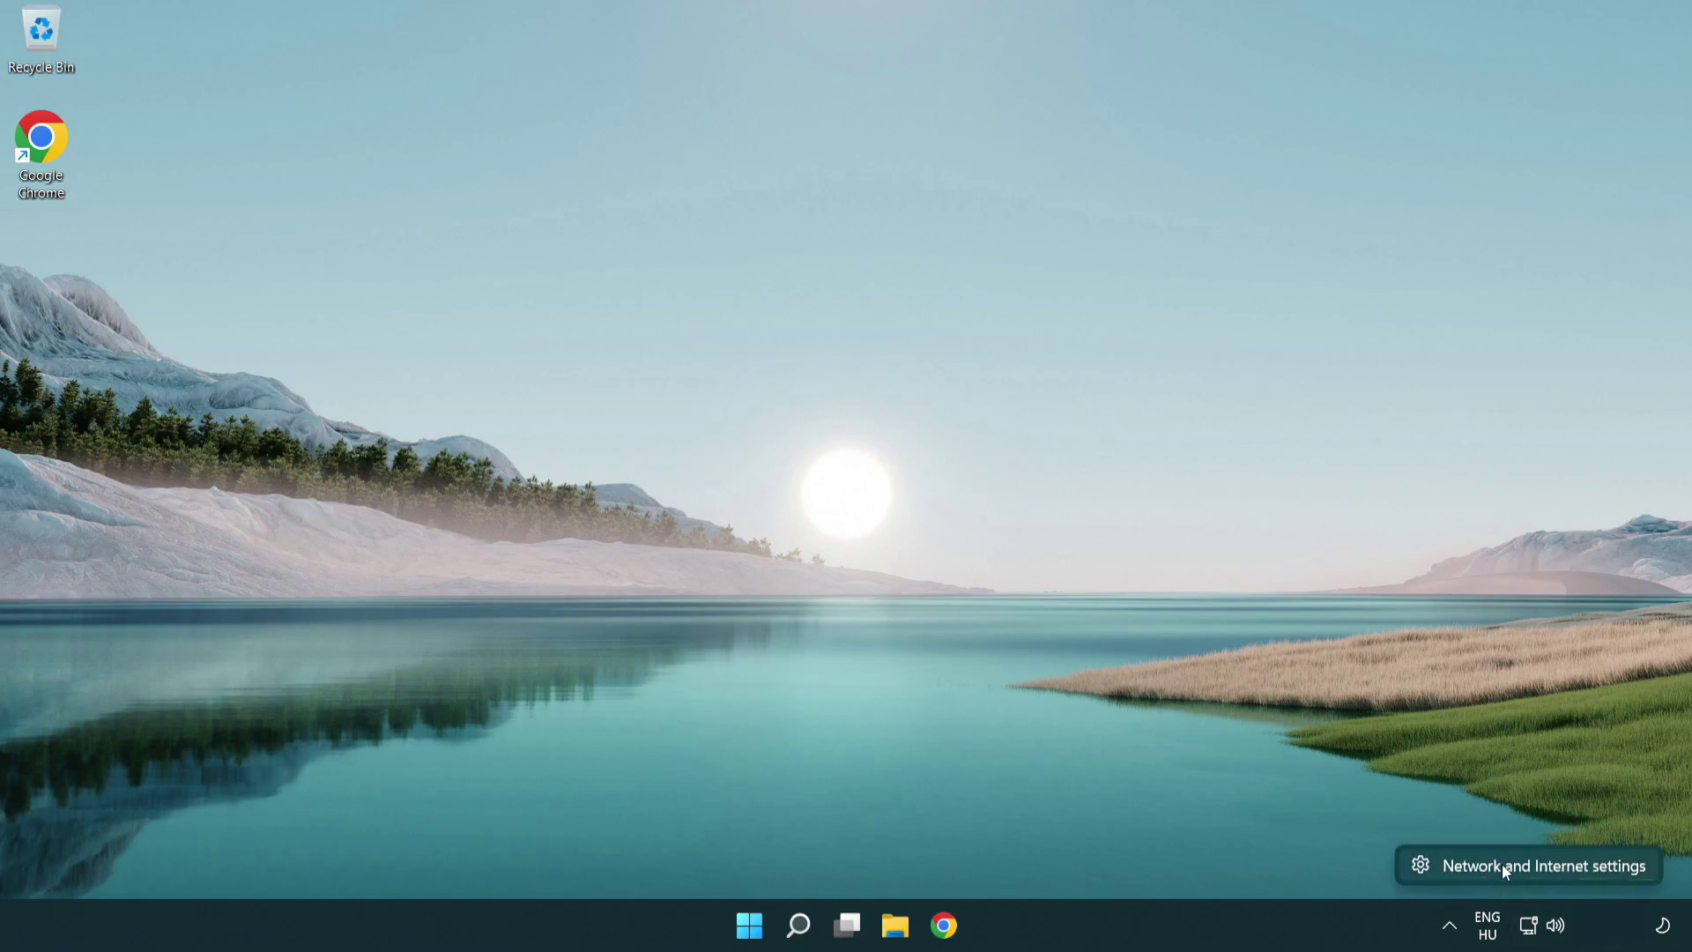
pyautogui.click(1549, 866)
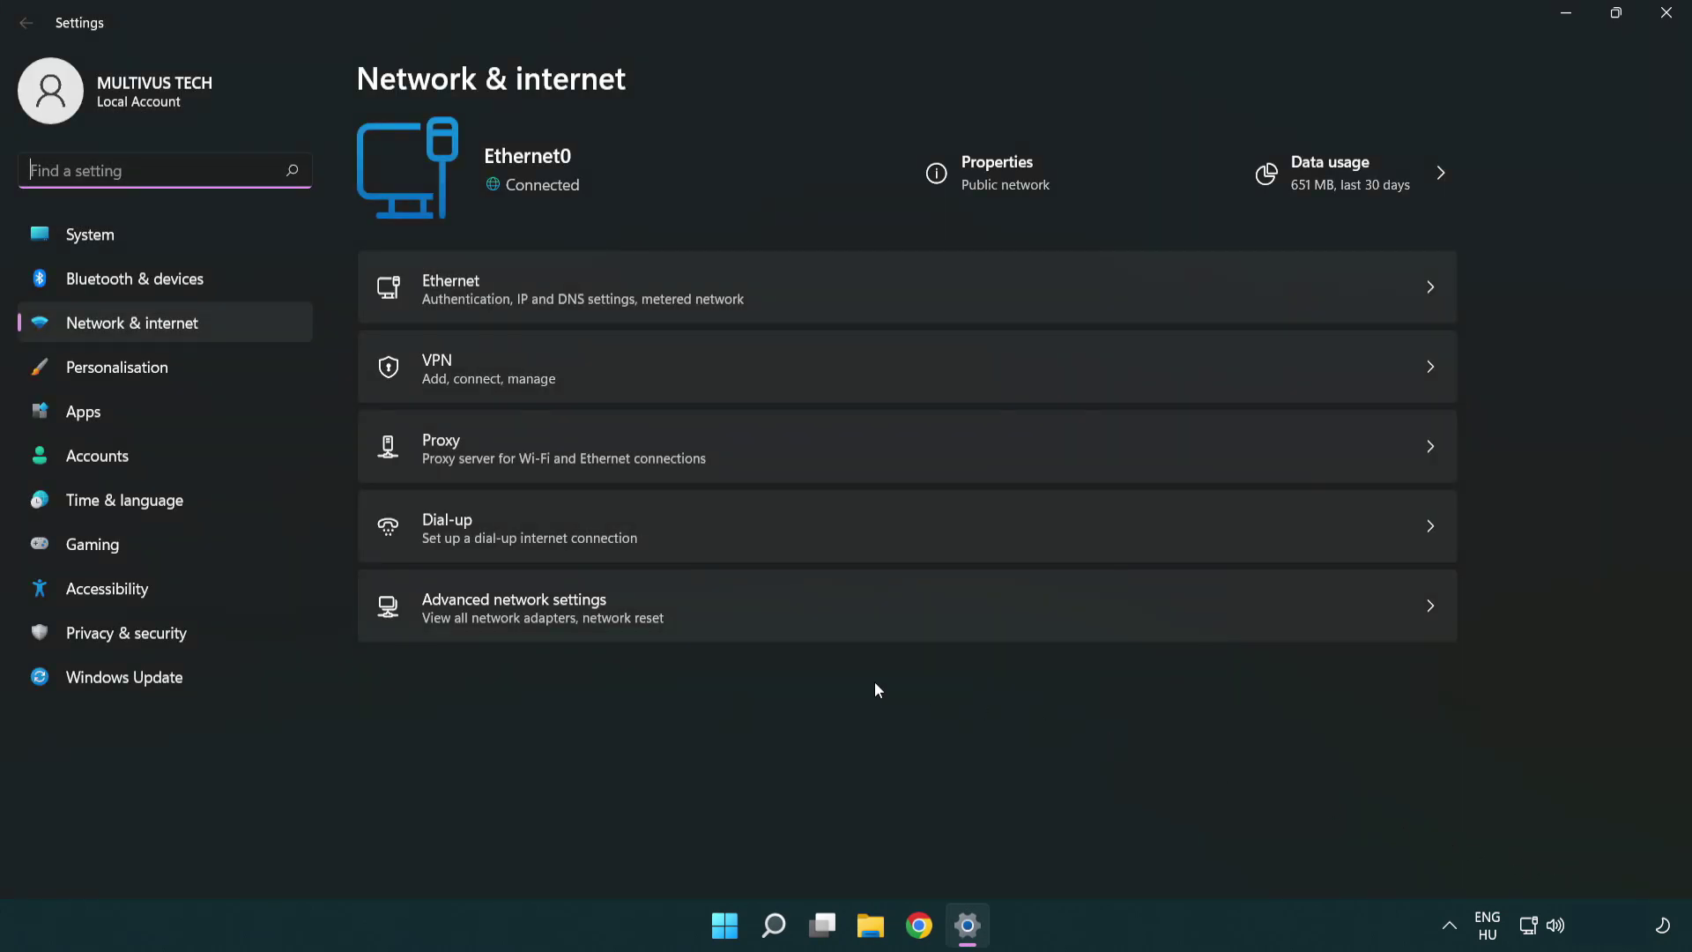
pyautogui.click(768, 609)
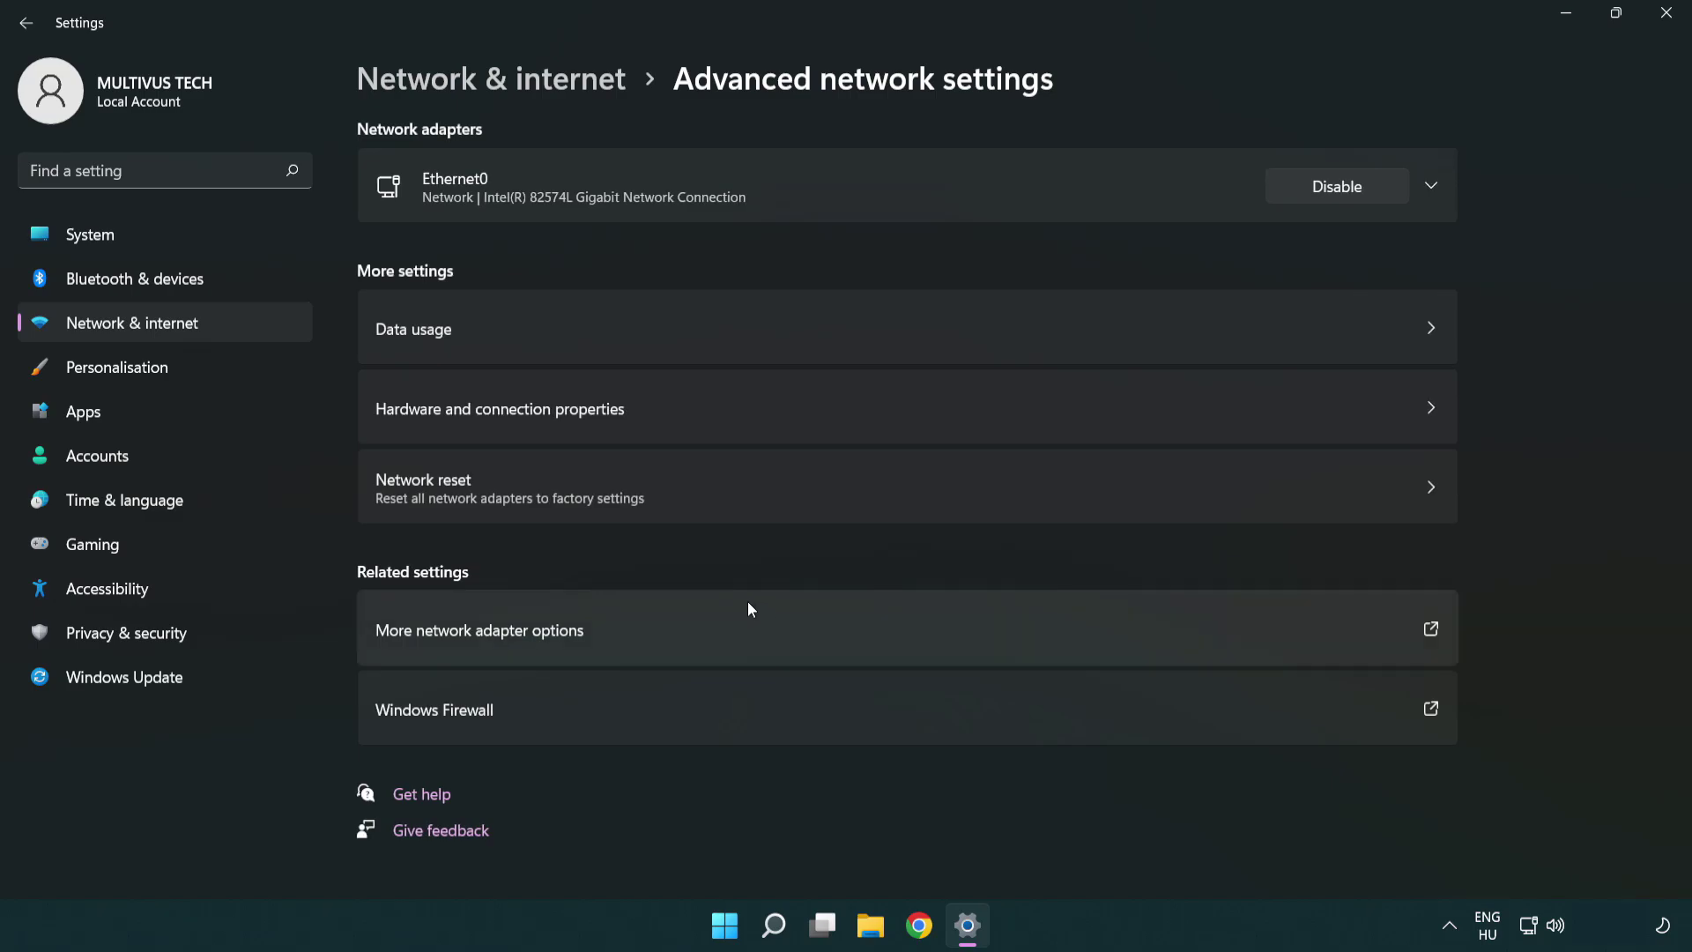
# Step: Run Network reset with Reset now, confirm Yes, dismiss the sign-out notice, and close Settings
pyautogui.click(762, 502)
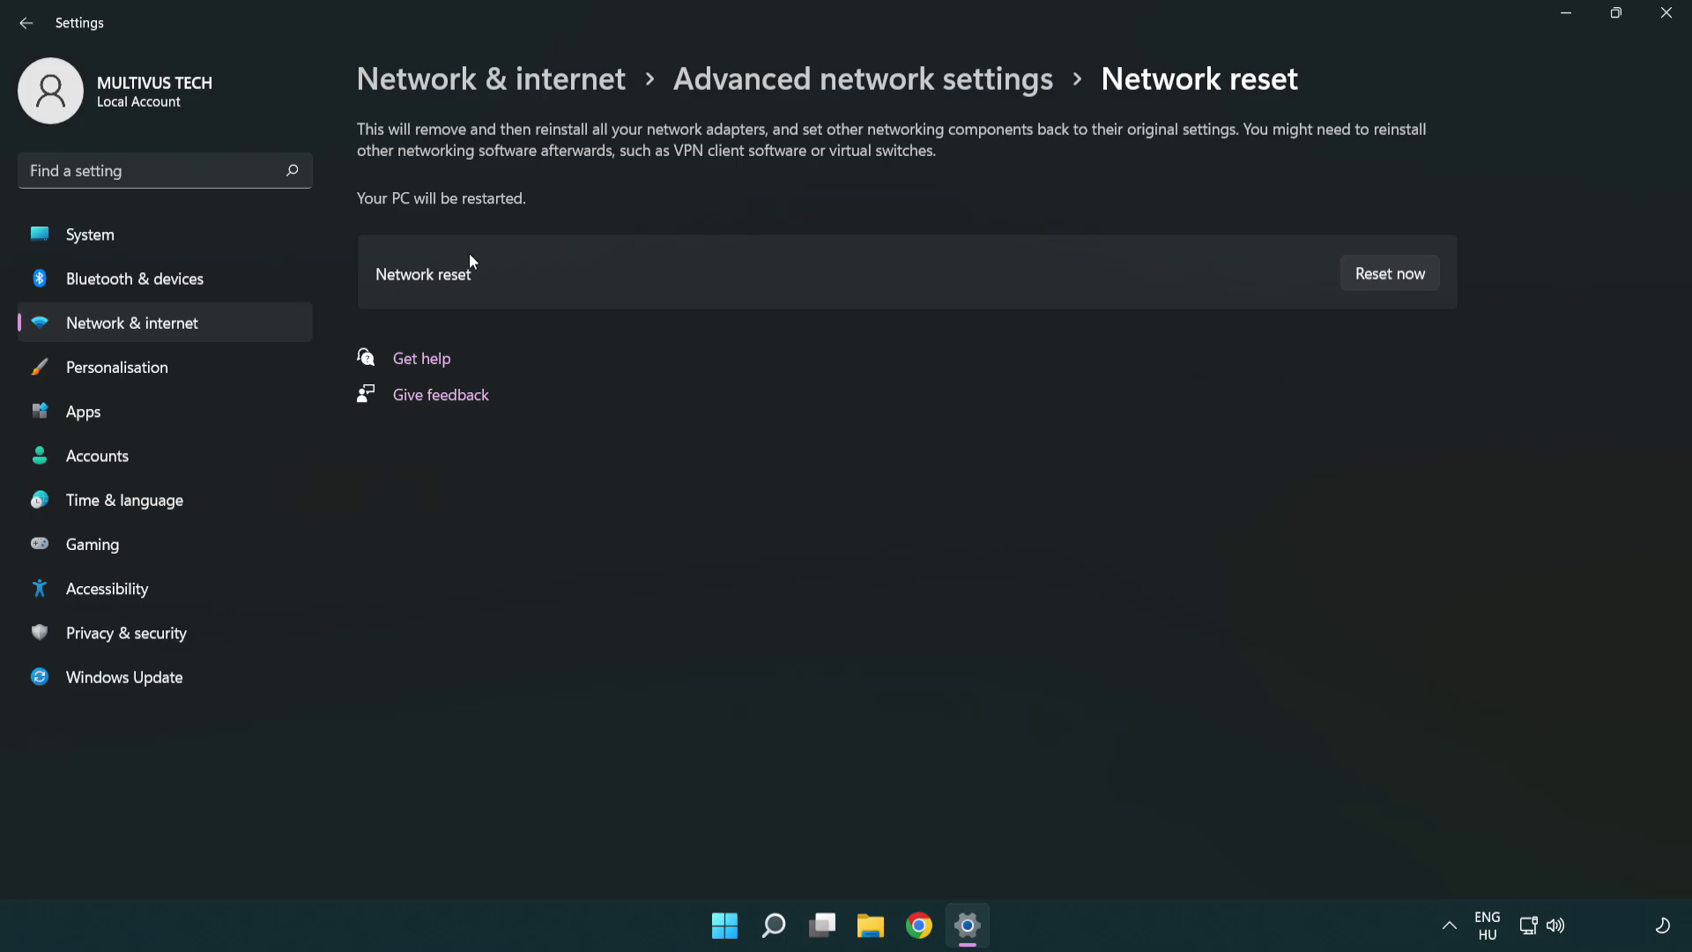
pyautogui.click(1408, 279)
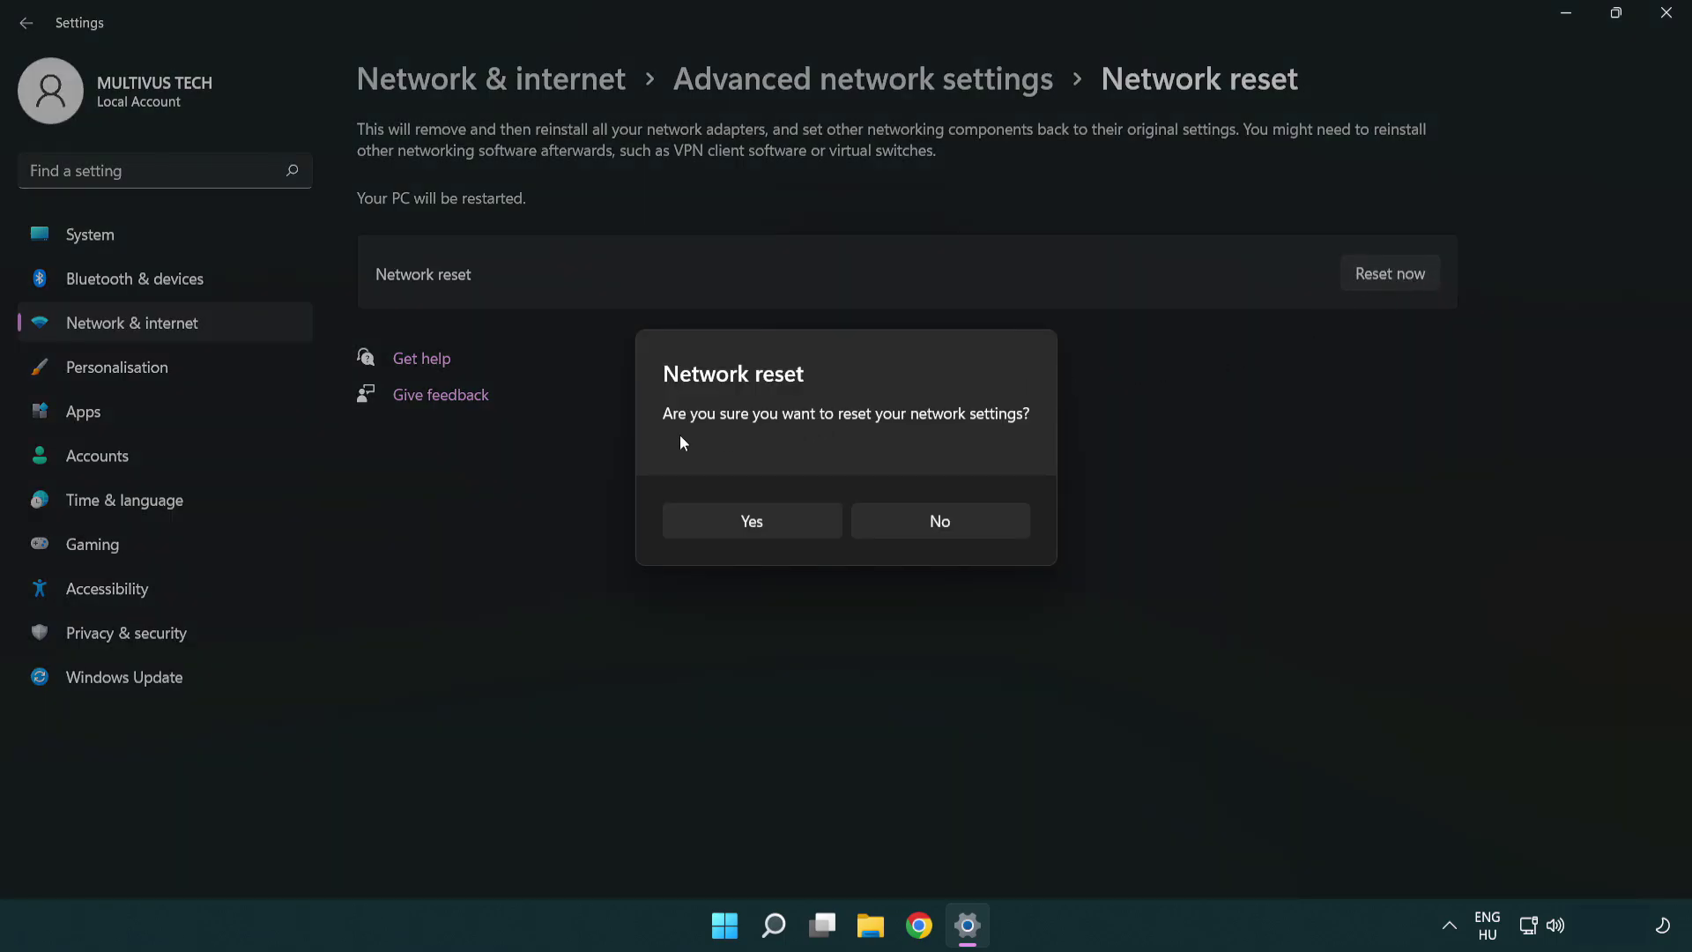
pyautogui.click(769, 533)
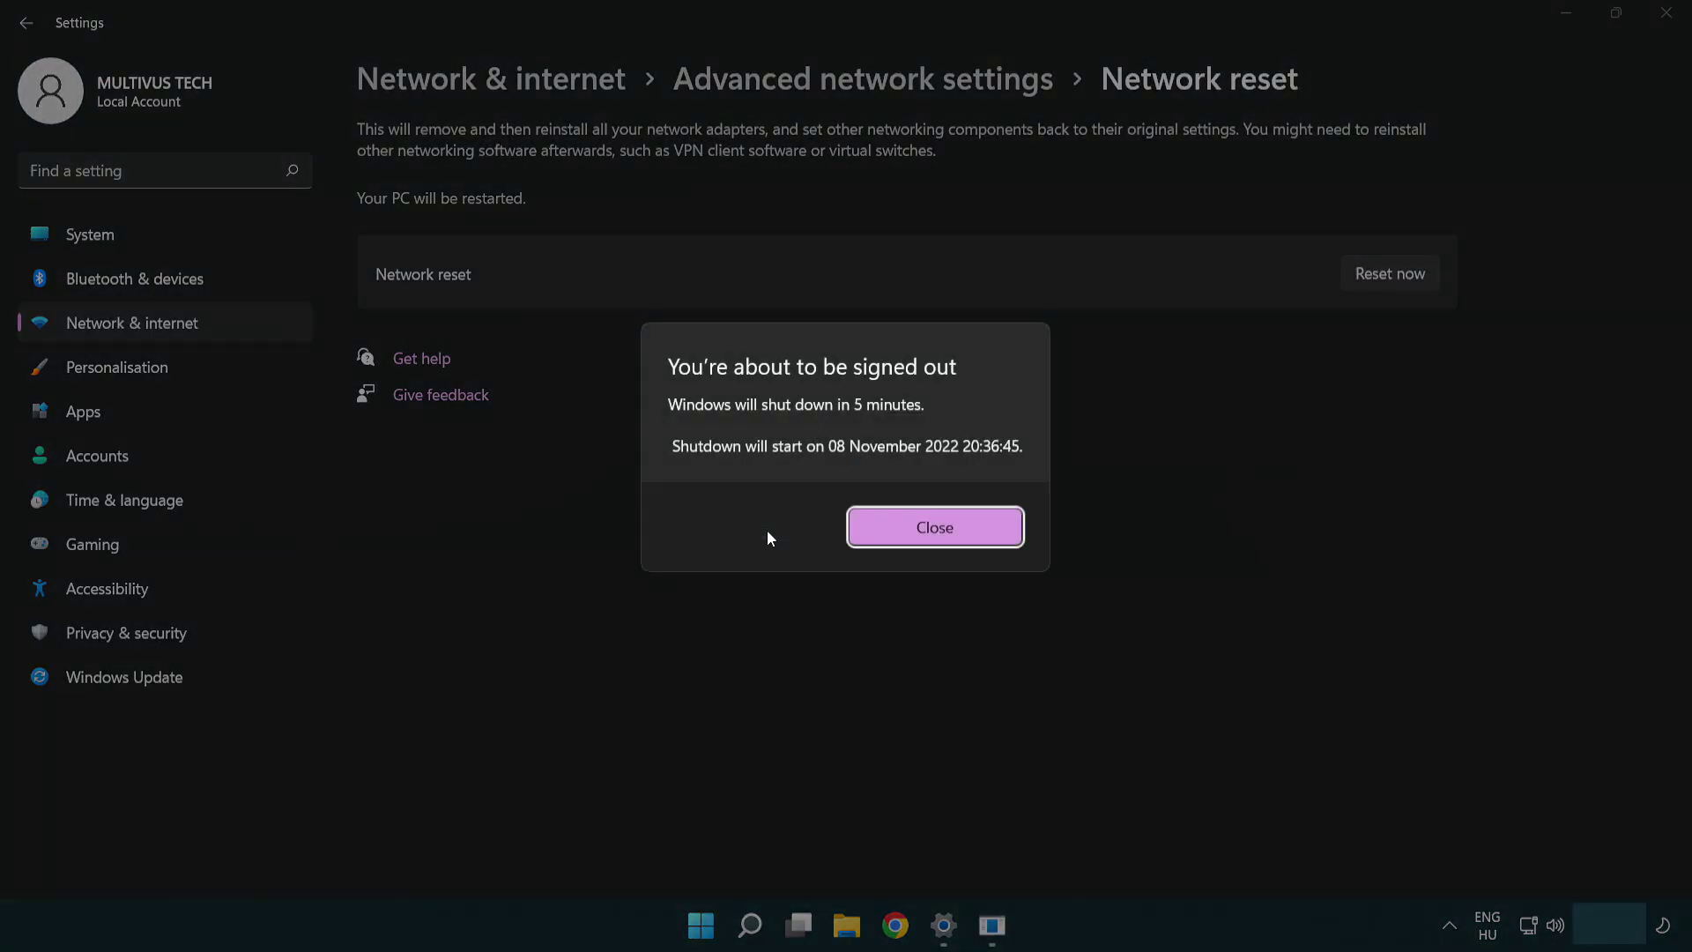
pyautogui.click(960, 524)
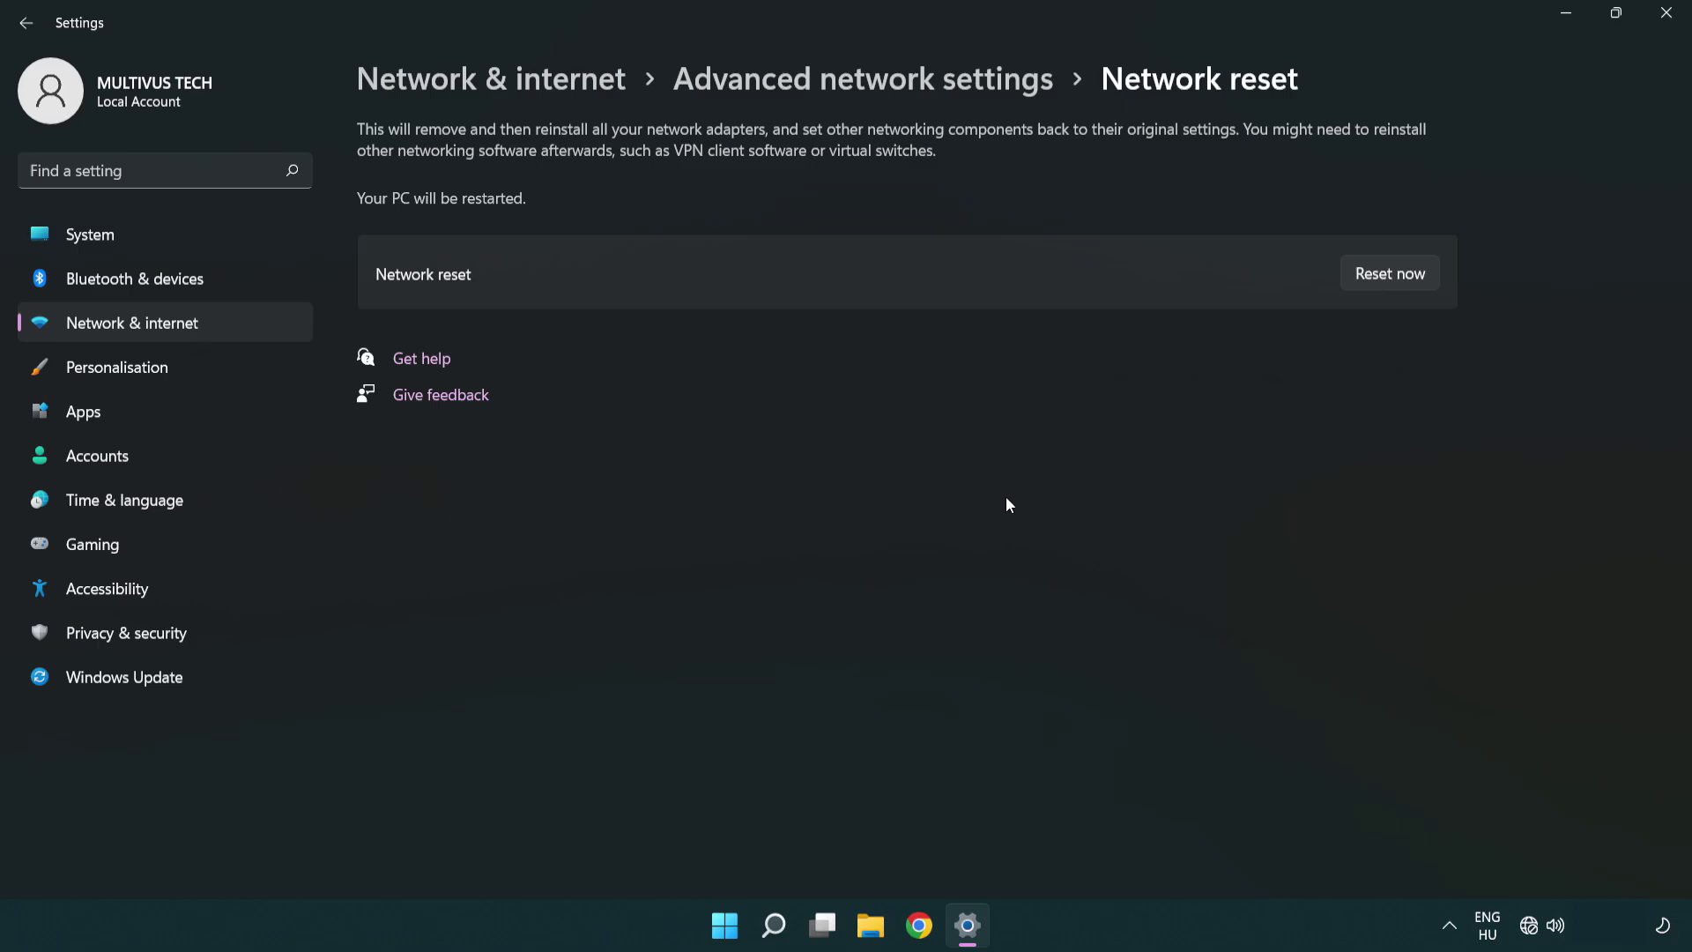
pyautogui.click(1668, 17)
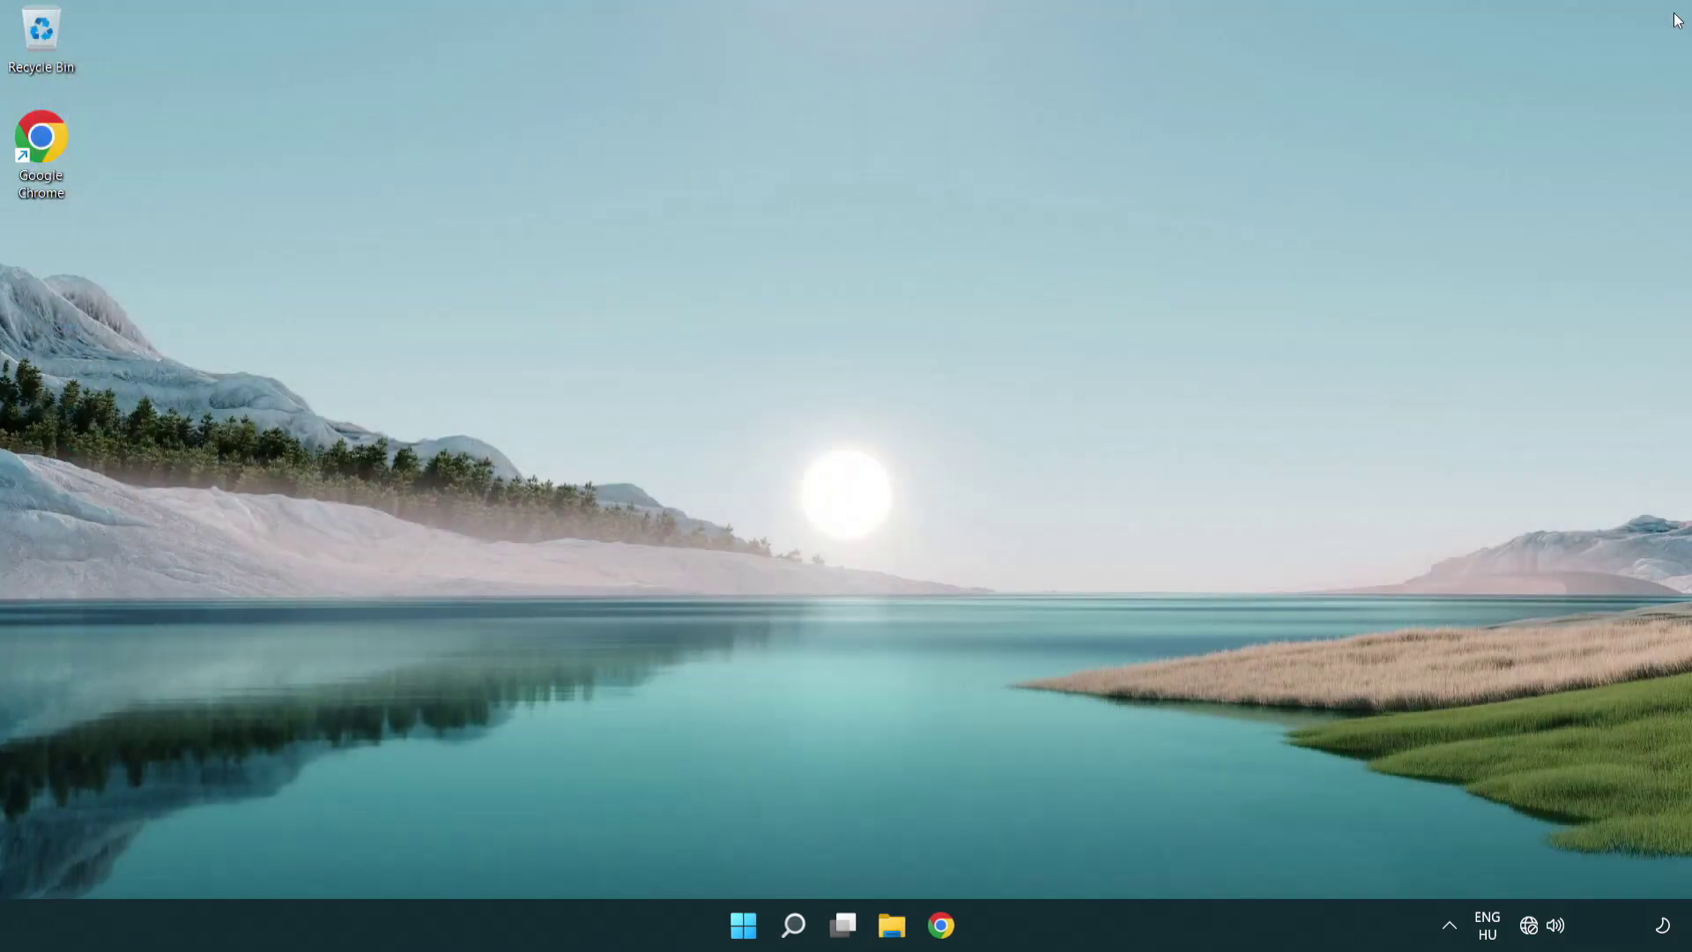
# Step: Show the Start menu's power options: Sleep, Shut down and Restart
pyautogui.click(748, 923)
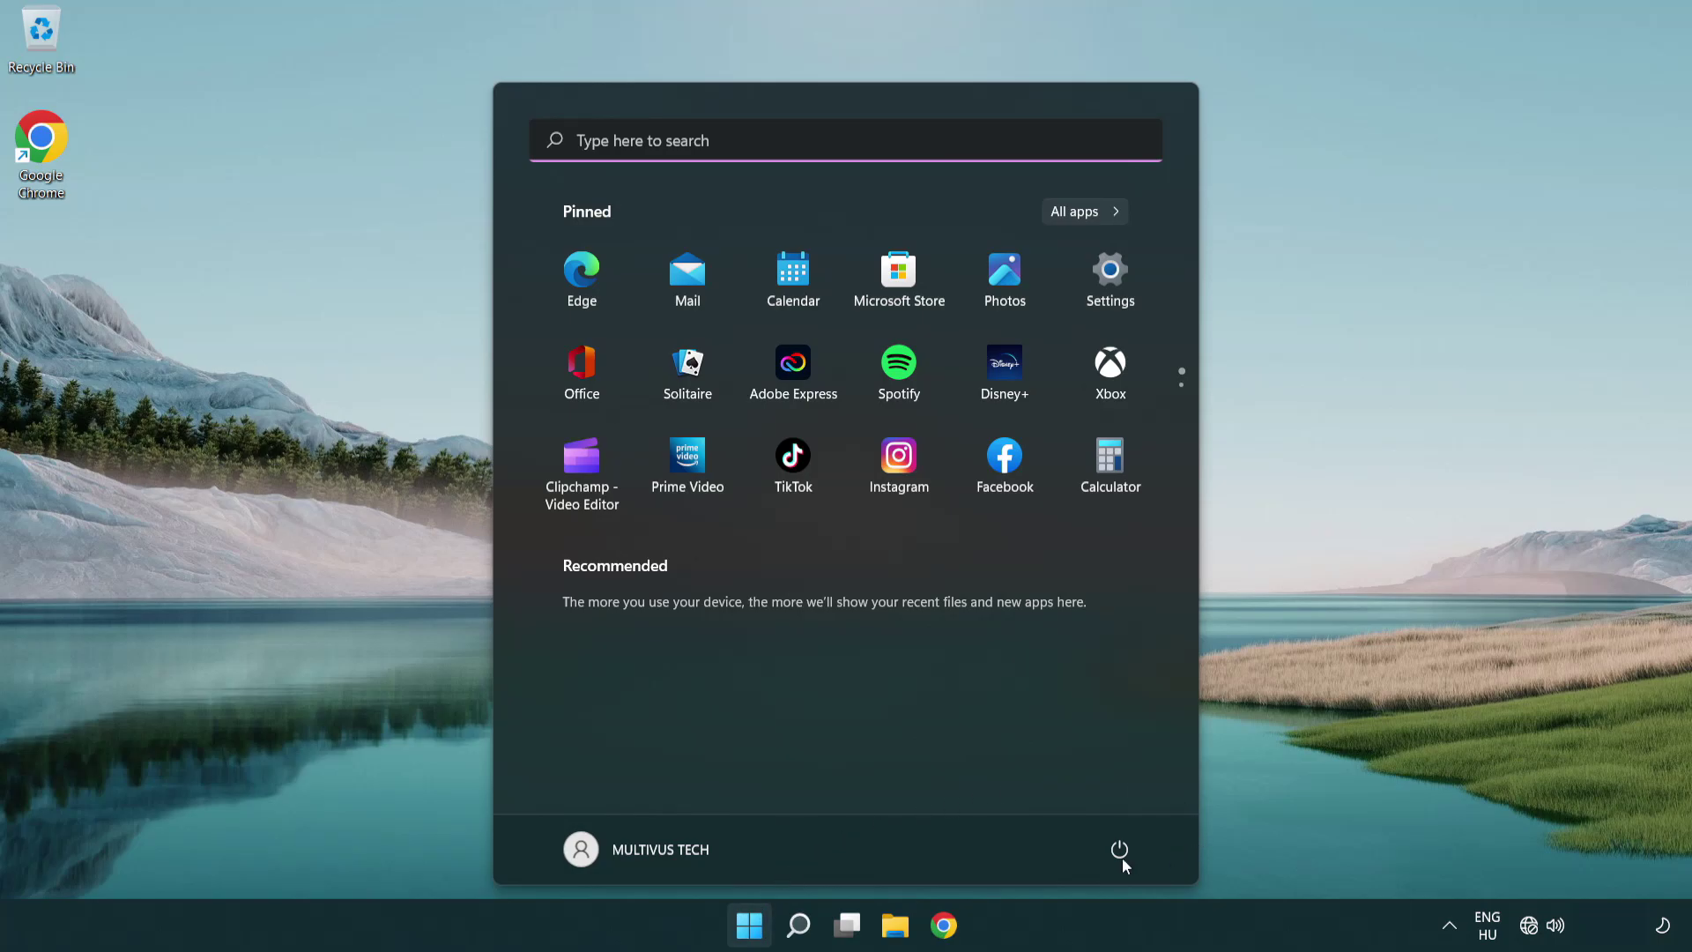
pyautogui.click(1118, 848)
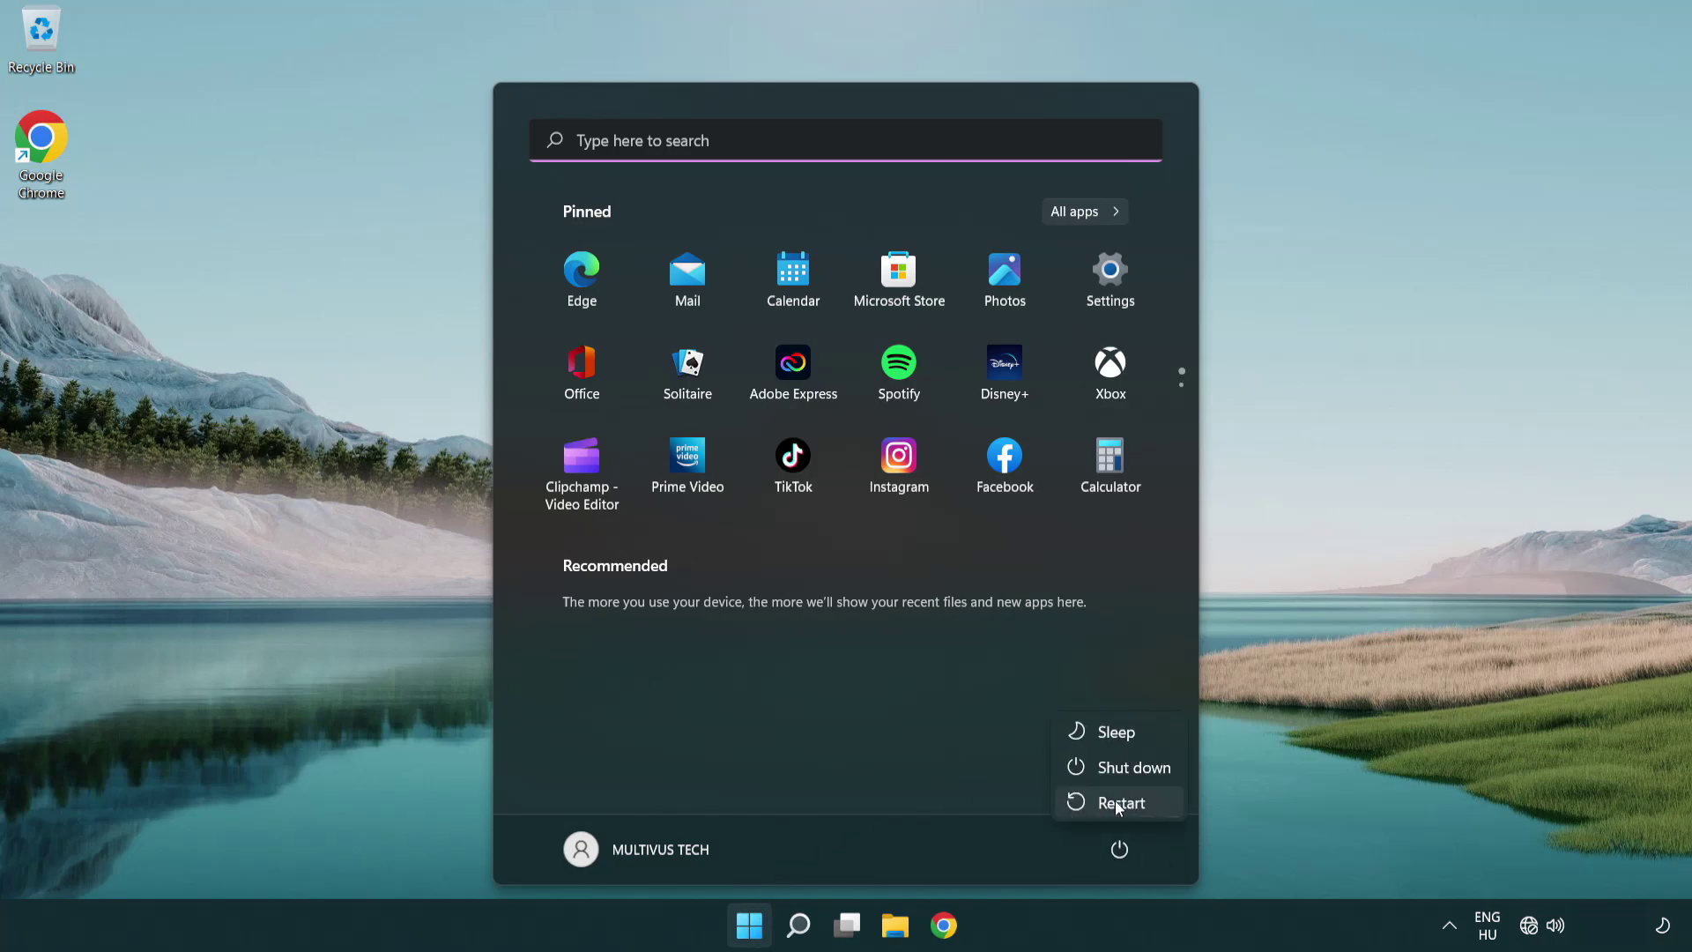